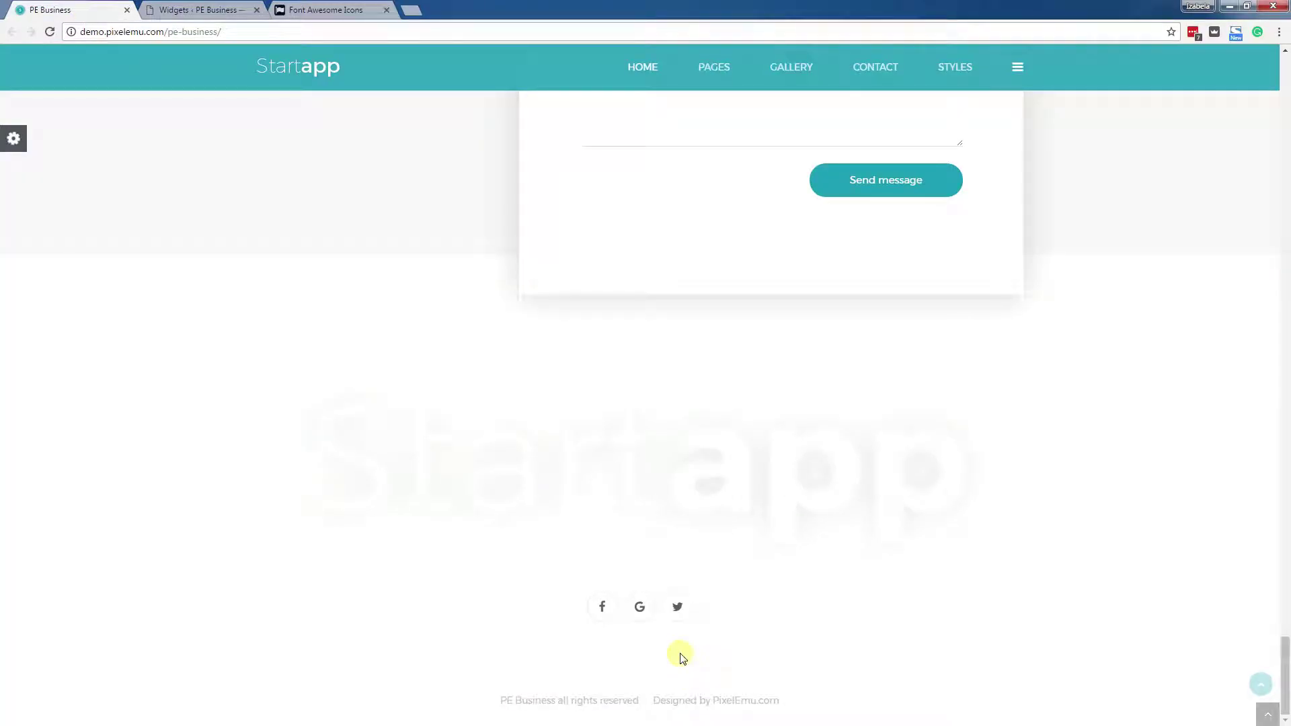
- Switch from the live site footer to the PE Business Widgets admin page
left_click(183, 8)
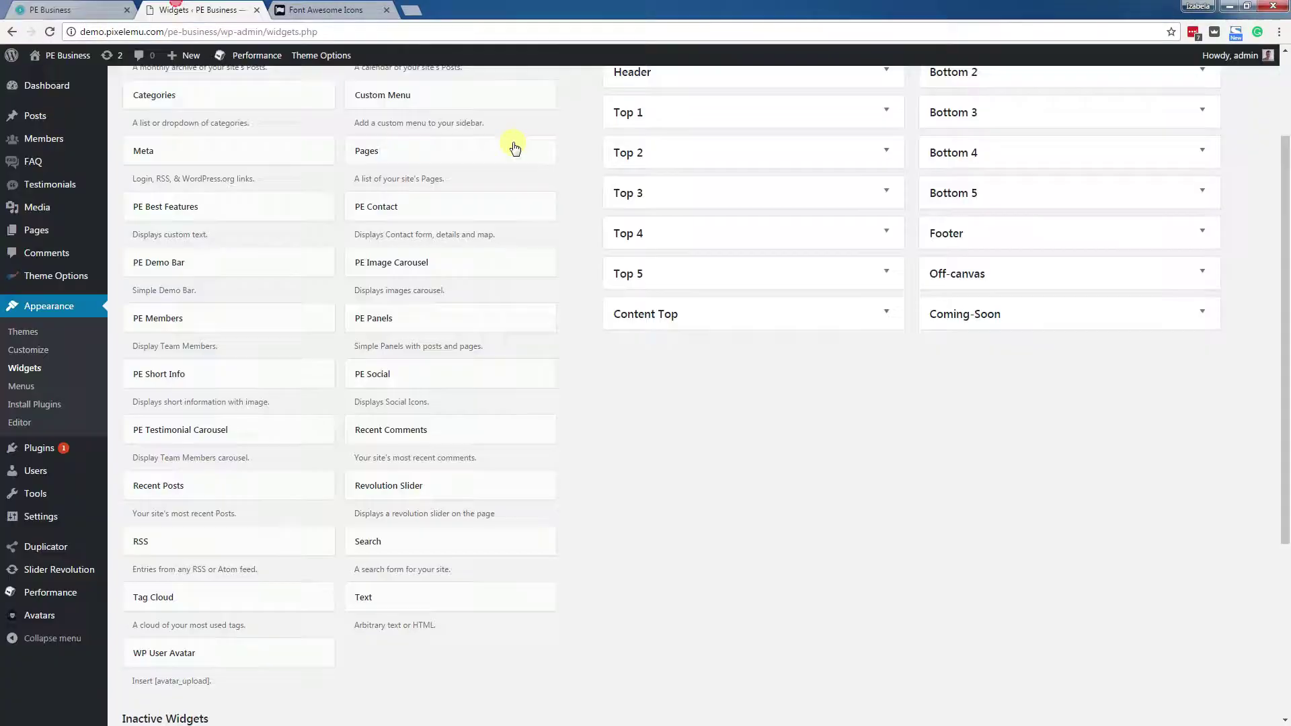
- Expand the Footer area's PE Social widget to reveal its Facebook, Google Plus and Twitter items
left_click(997, 242)
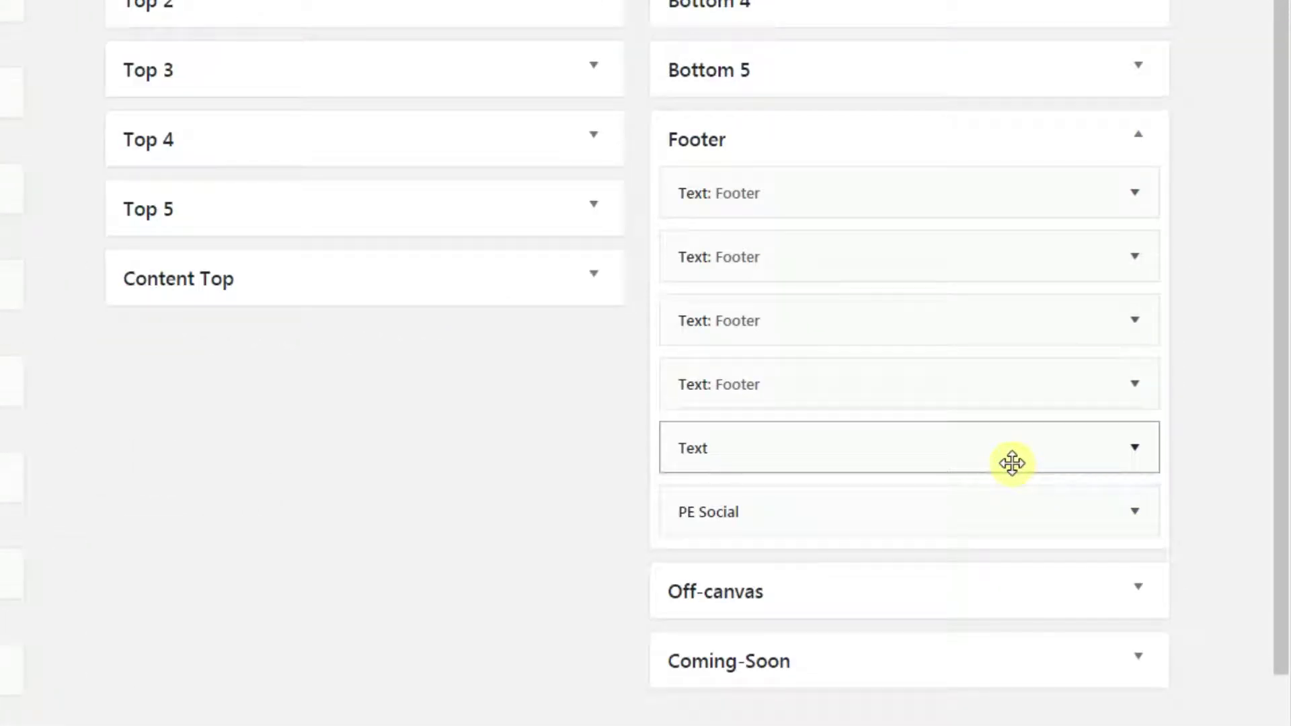
left_click(834, 526)
scroll(1181, 605, "down", 3)
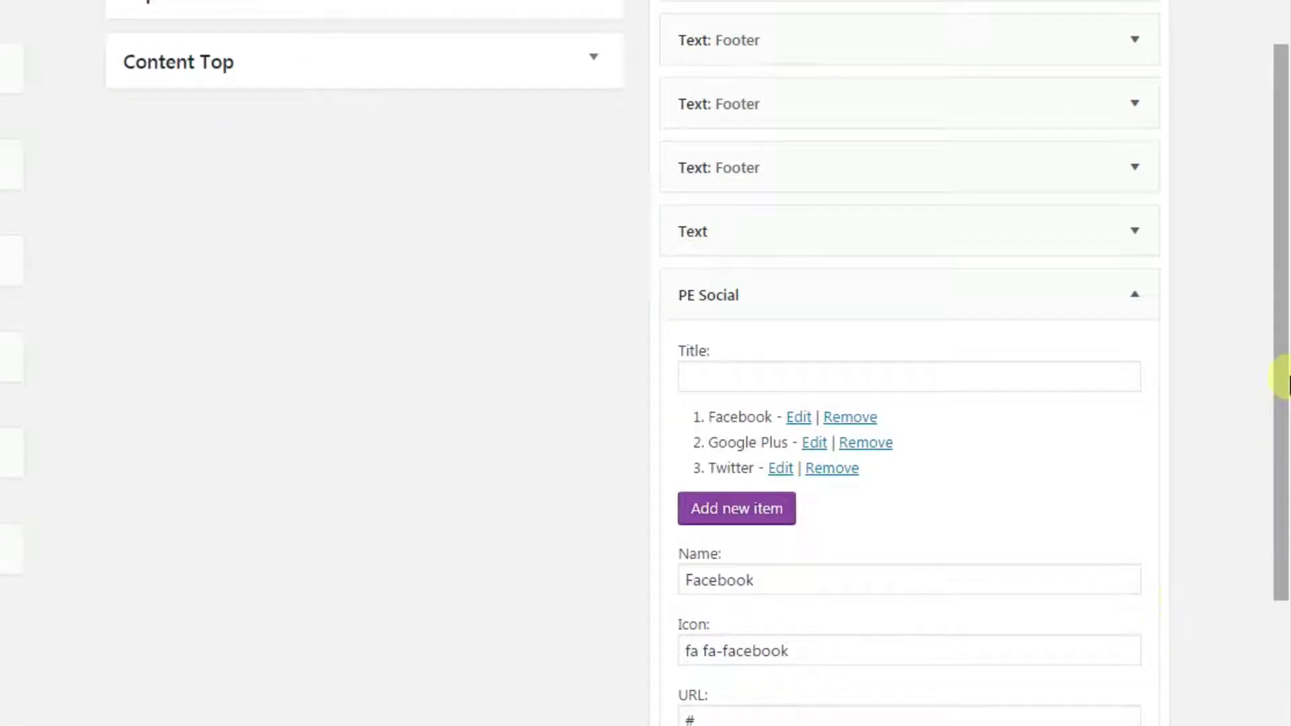
scroll(1207, 498, "down", 3)
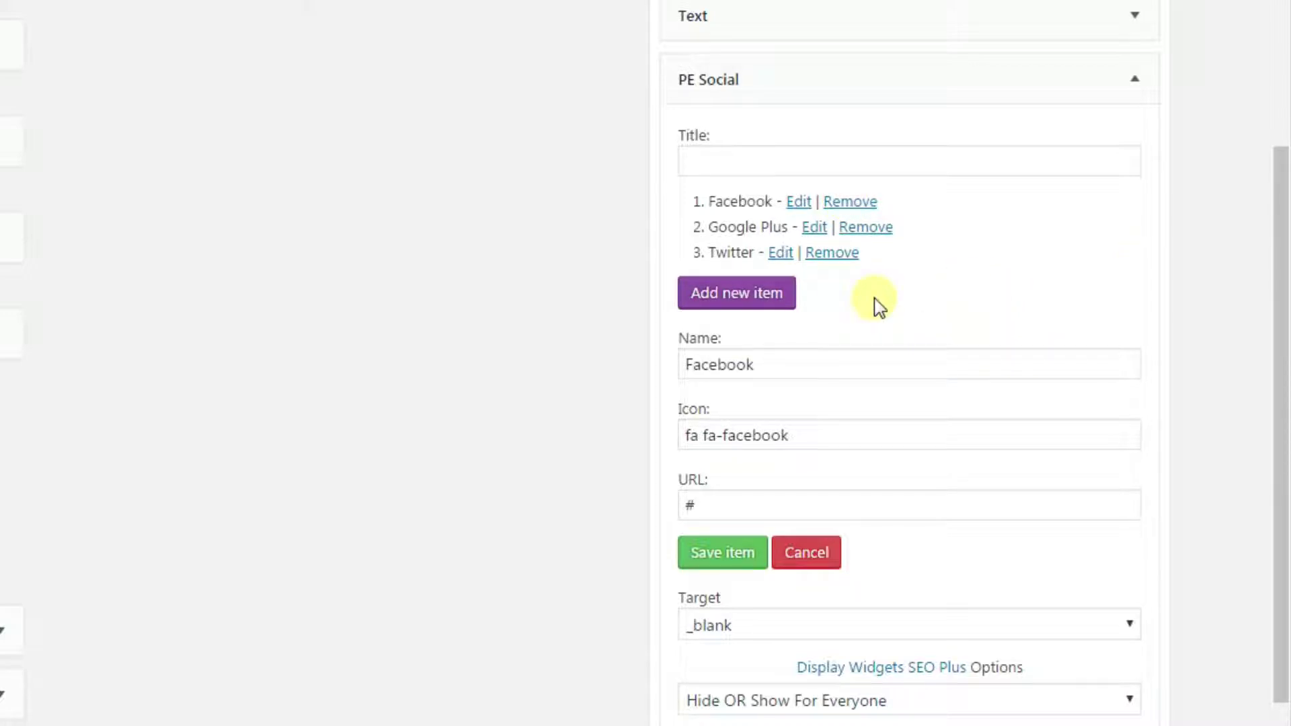
- Add a new PE Social item and name it 'skype'
left_click(743, 296)
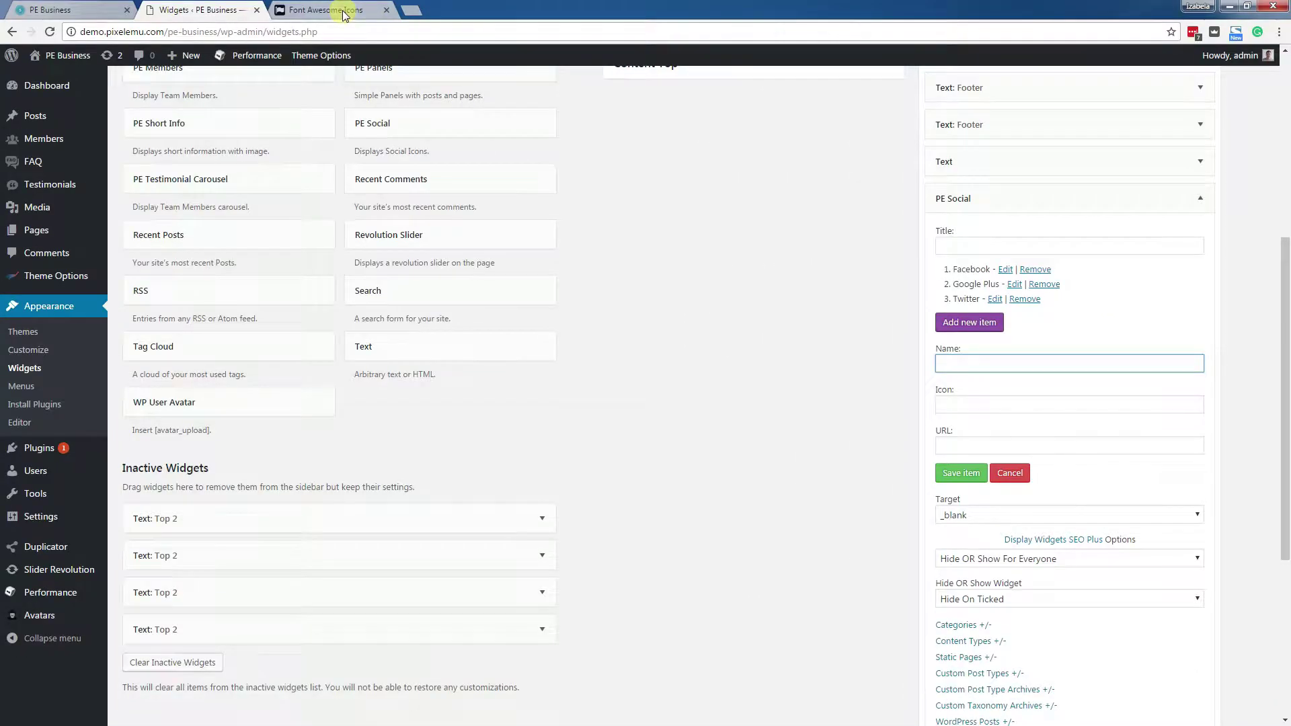
left_click(339, 12)
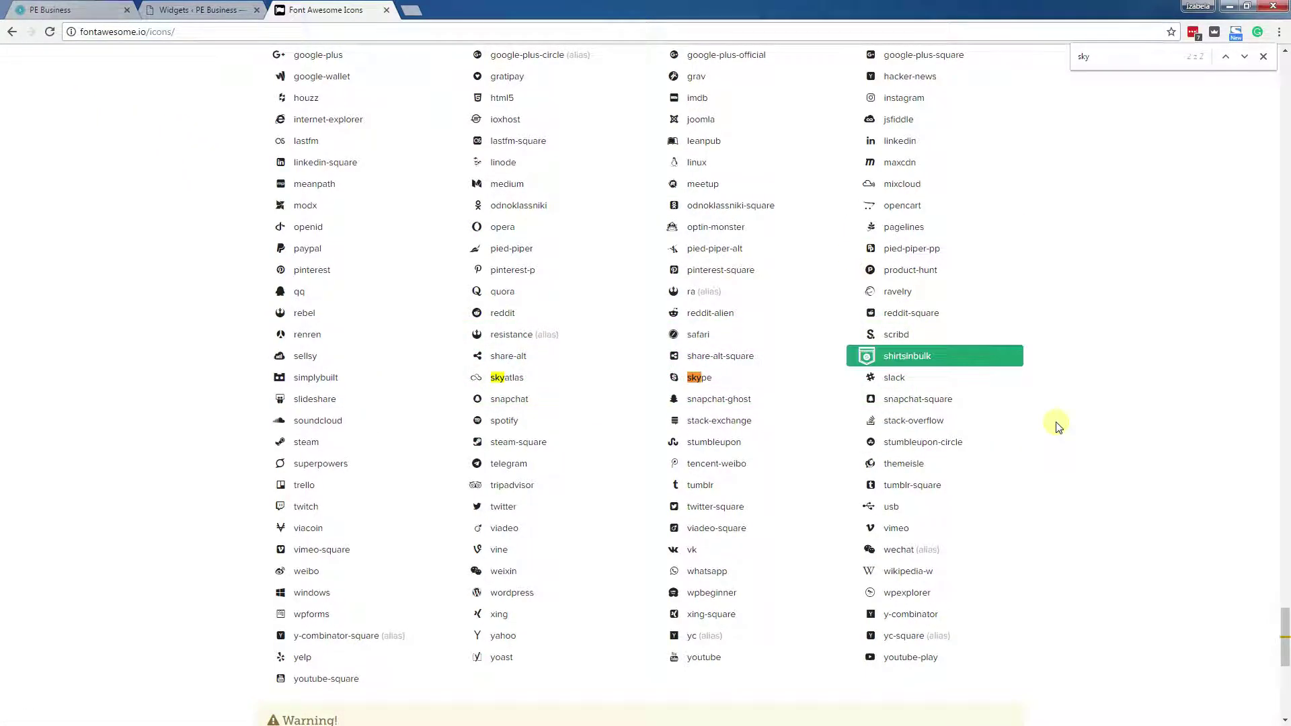
key("ctrl+shift+Tab")
left_click(561, 216)
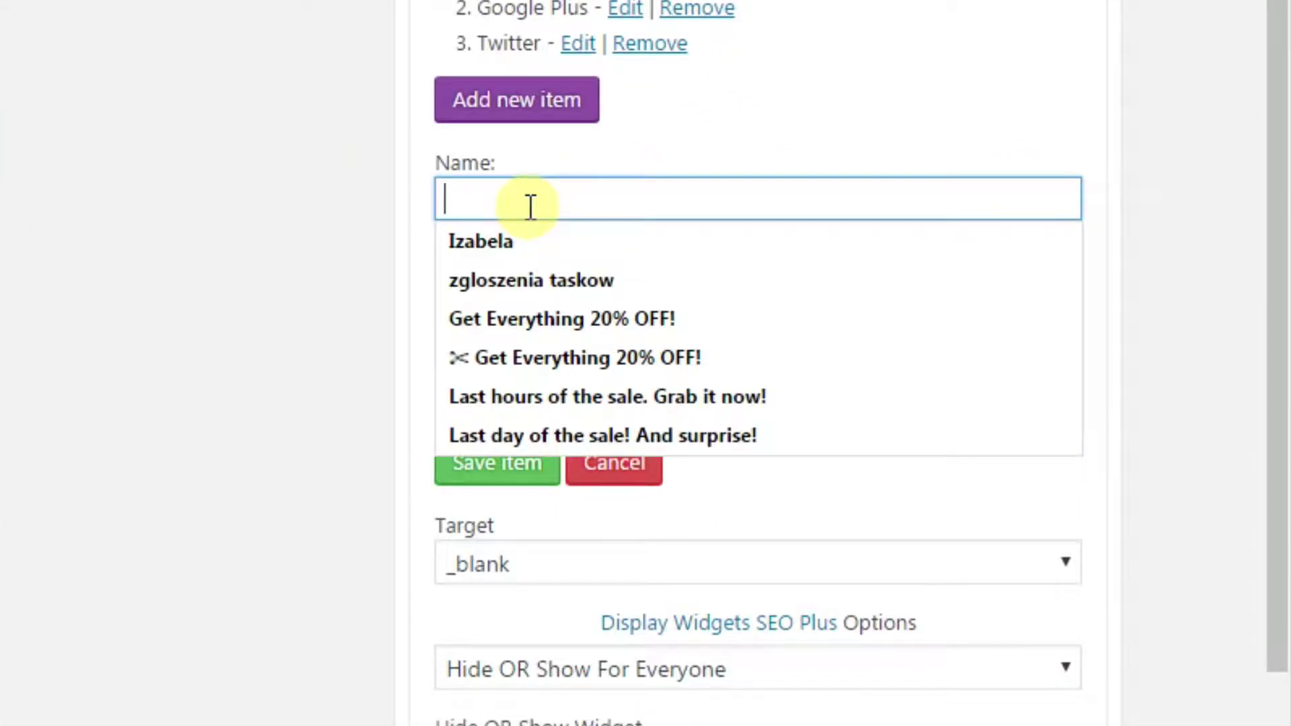
left_click(46, 52)
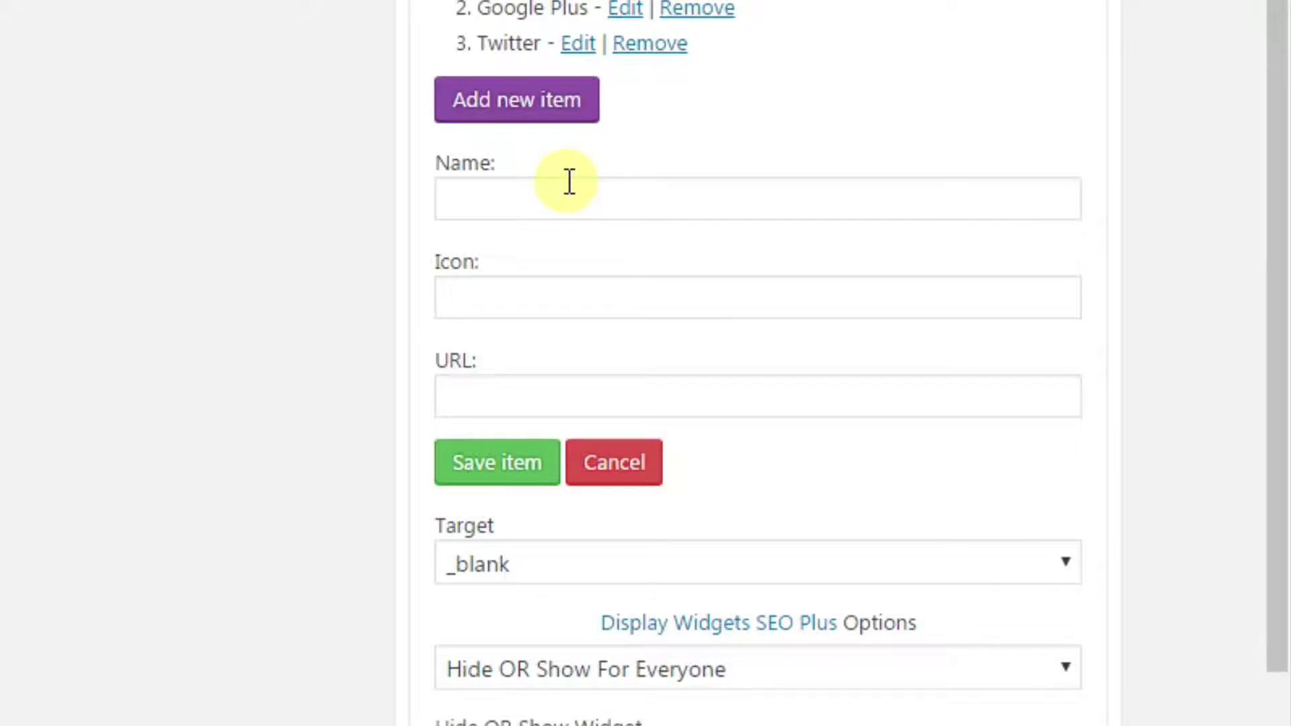
left_click(554, 203)
type("skype")
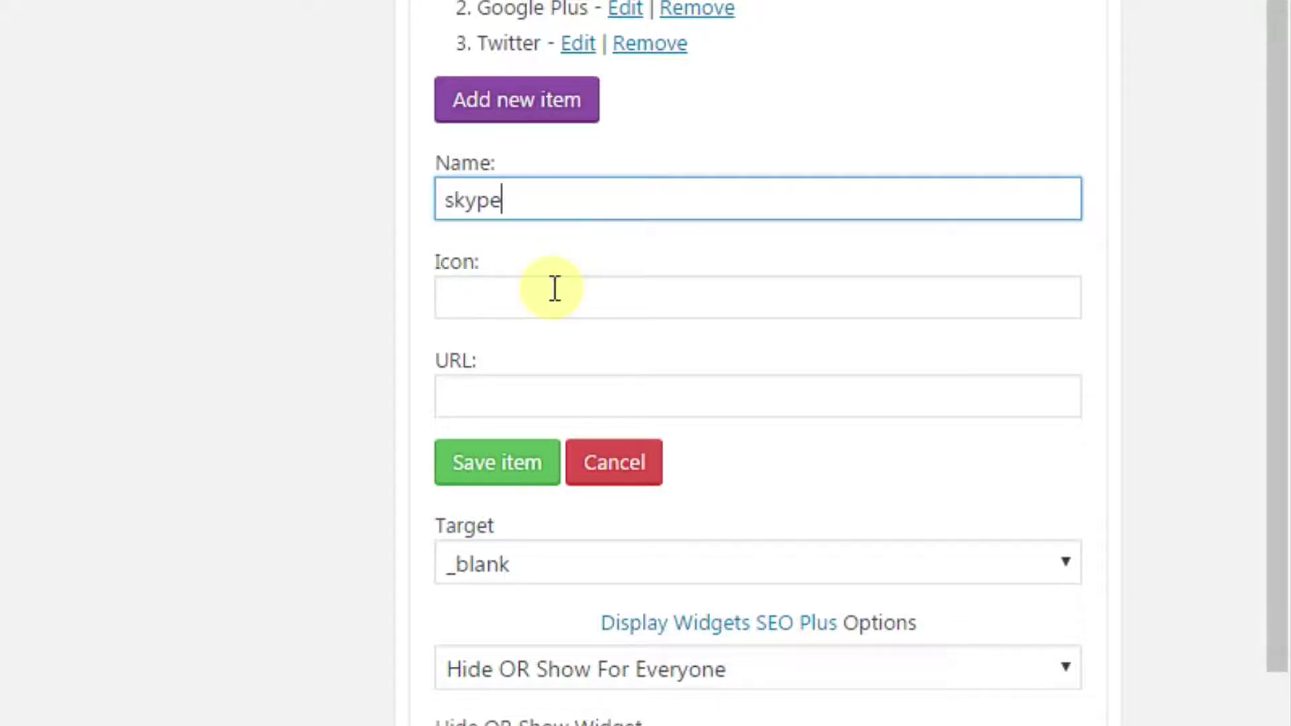
- Copy the 'fa fa-skype' class from the Font Awesome skype icon page
left_click(498, 298)
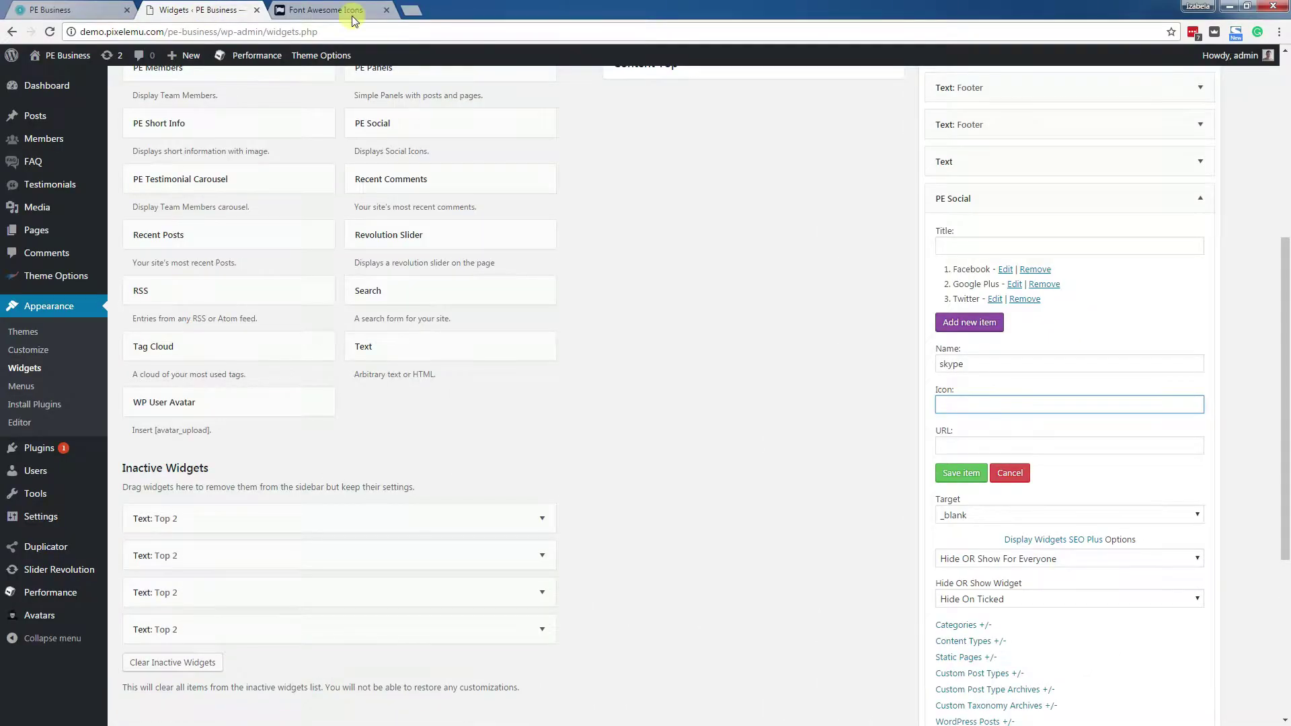
left_click(329, 10)
left_click(699, 376)
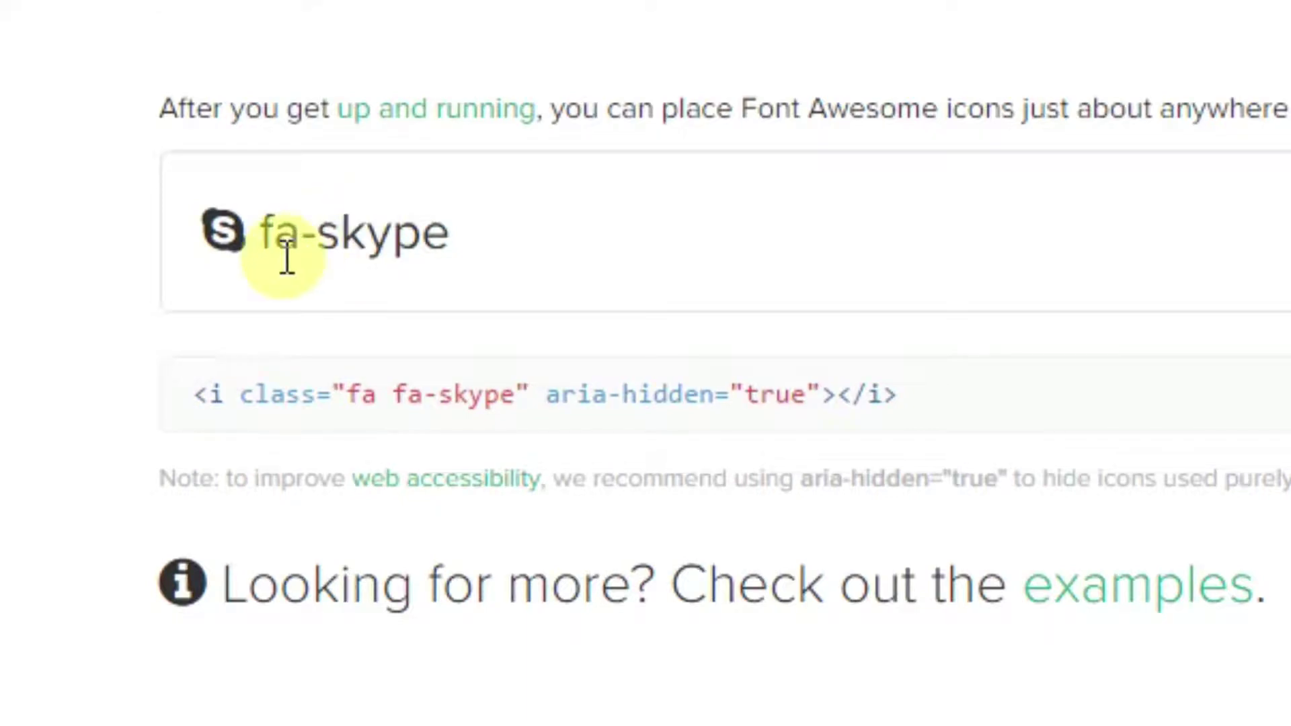
left_click_drag(316, 467, 369, 465)
key("ctrl+c")
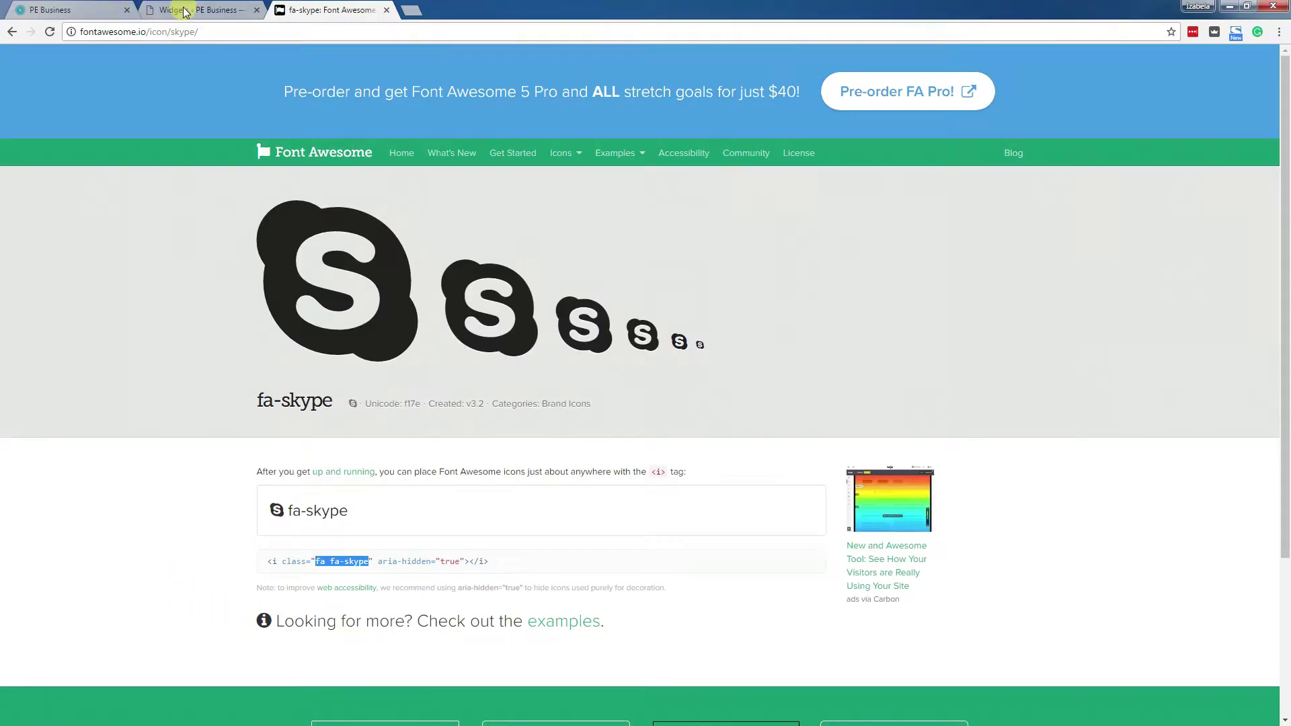
left_click(191, 10)
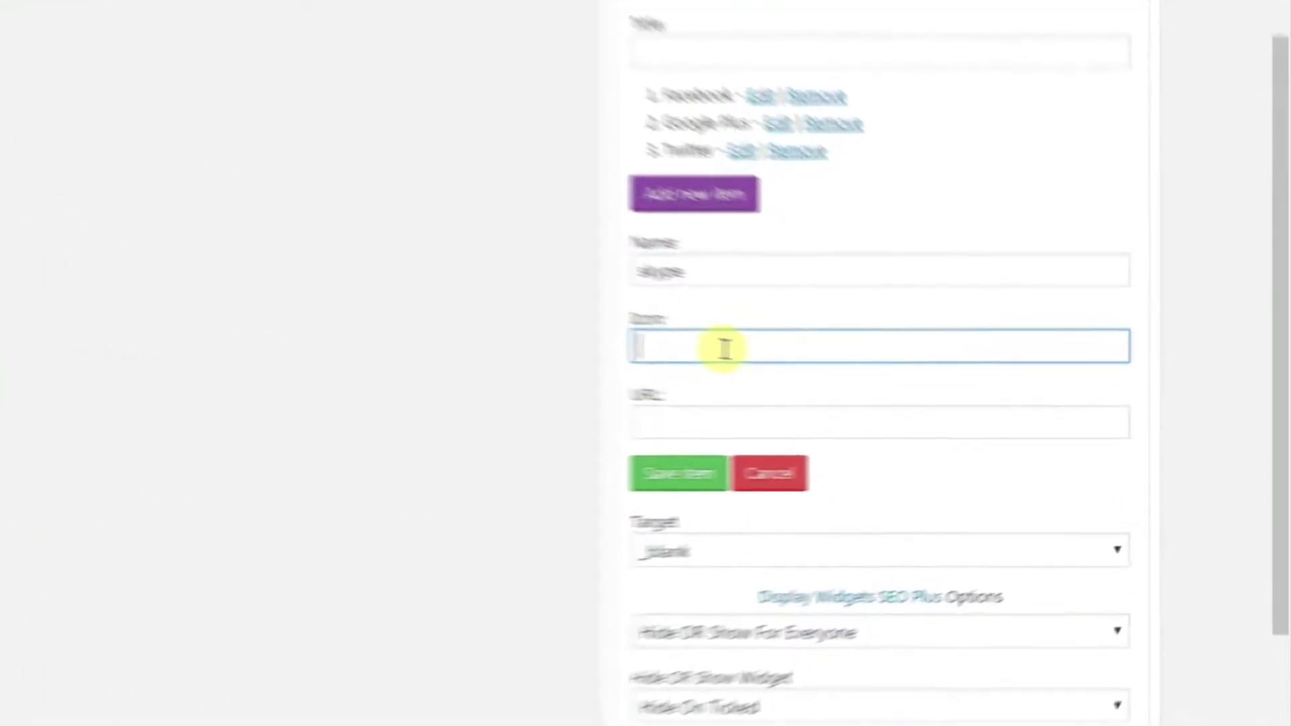
left_click(980, 403)
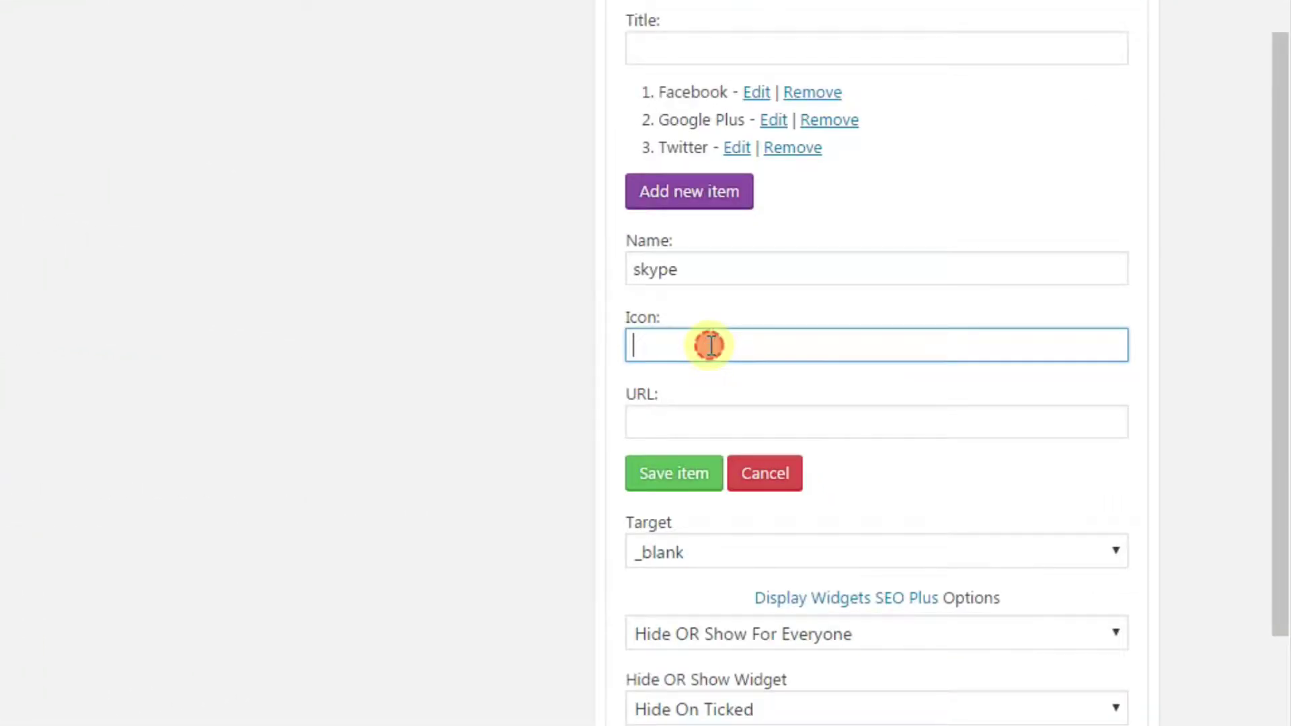
- Give the skype item icon 'fa fa-skype' and URL '#', and save the item
key("ctrl+v")
left_click(406, 347)
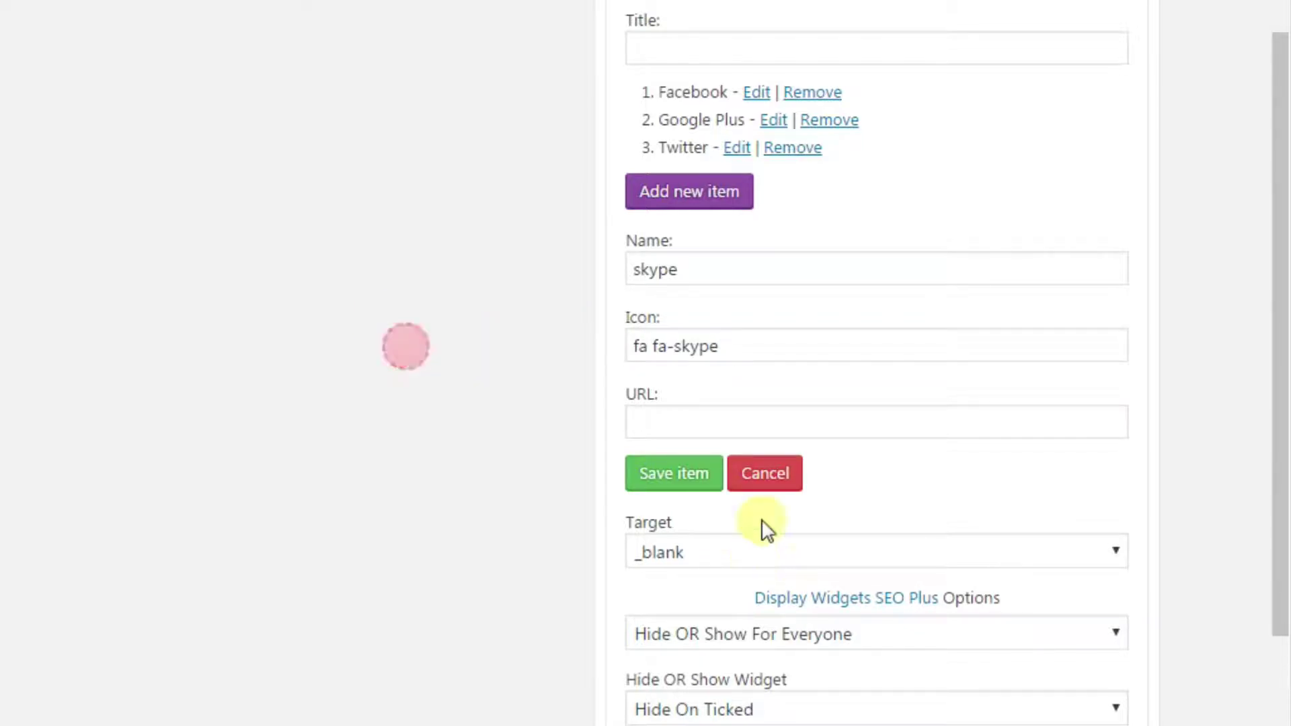
left_click(763, 359)
left_click(688, 424)
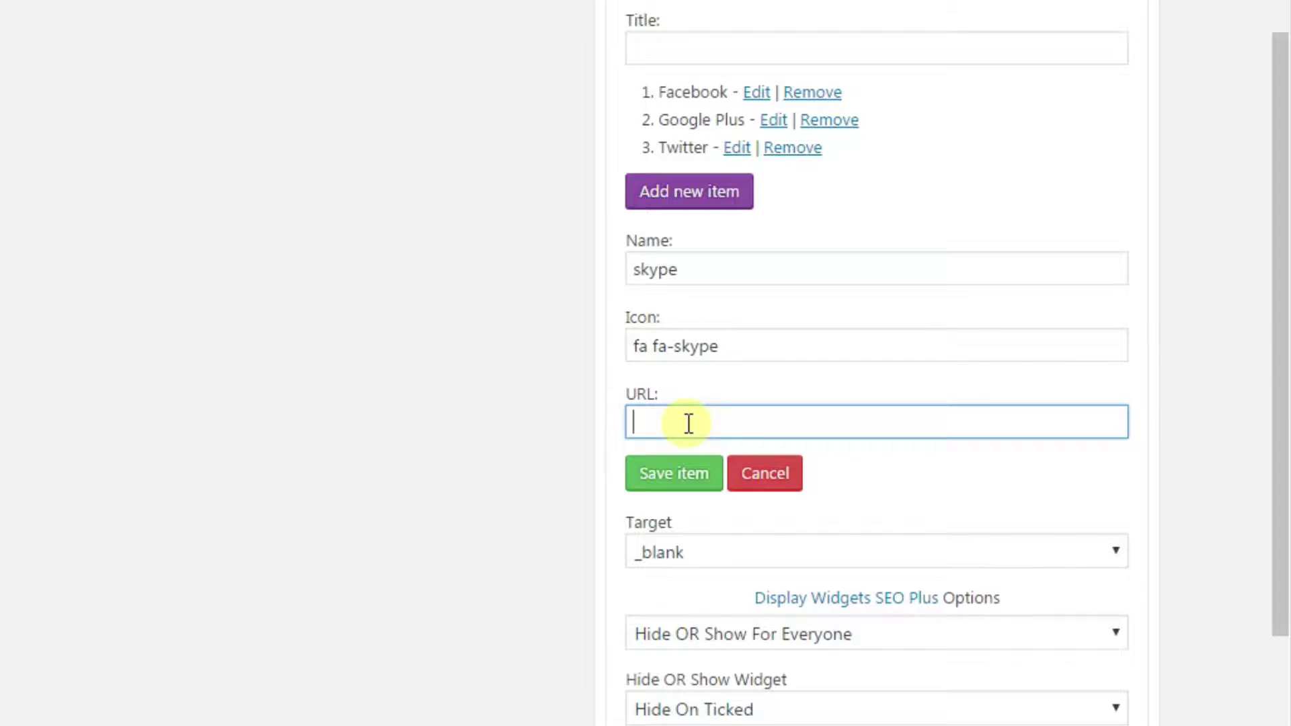
left_click(438, 261)
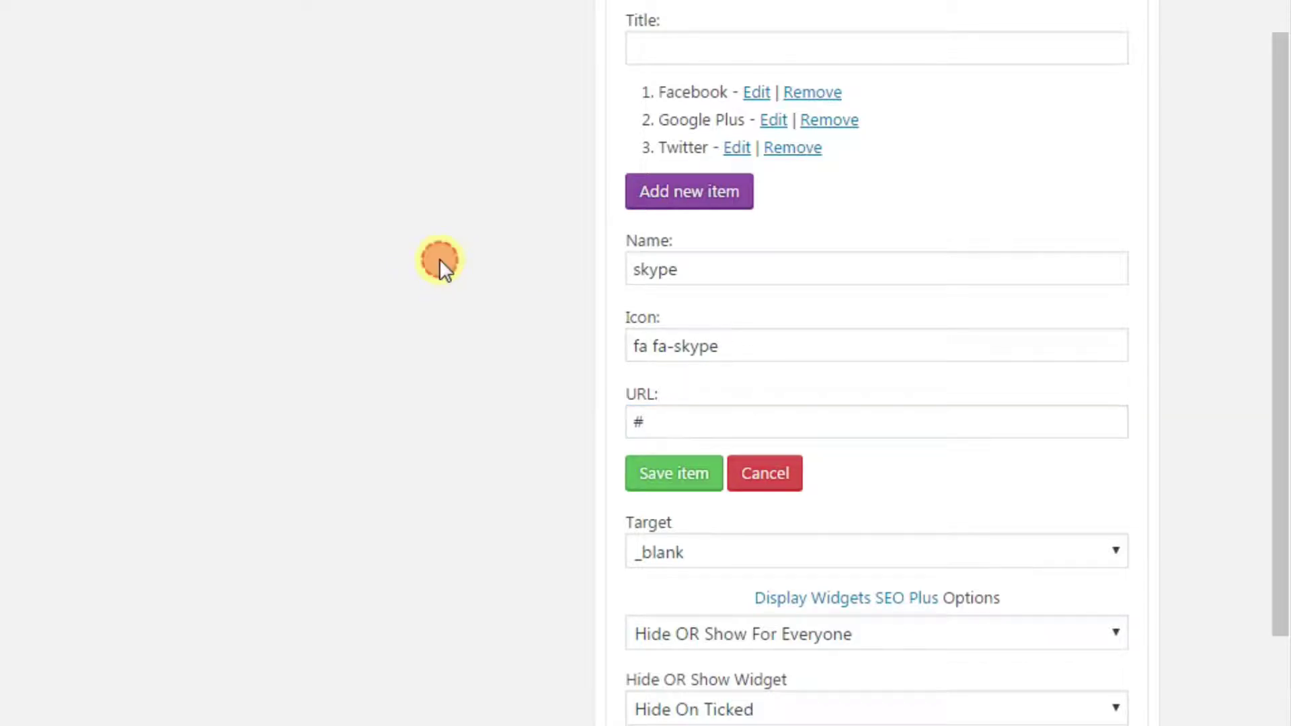
left_click(686, 473)
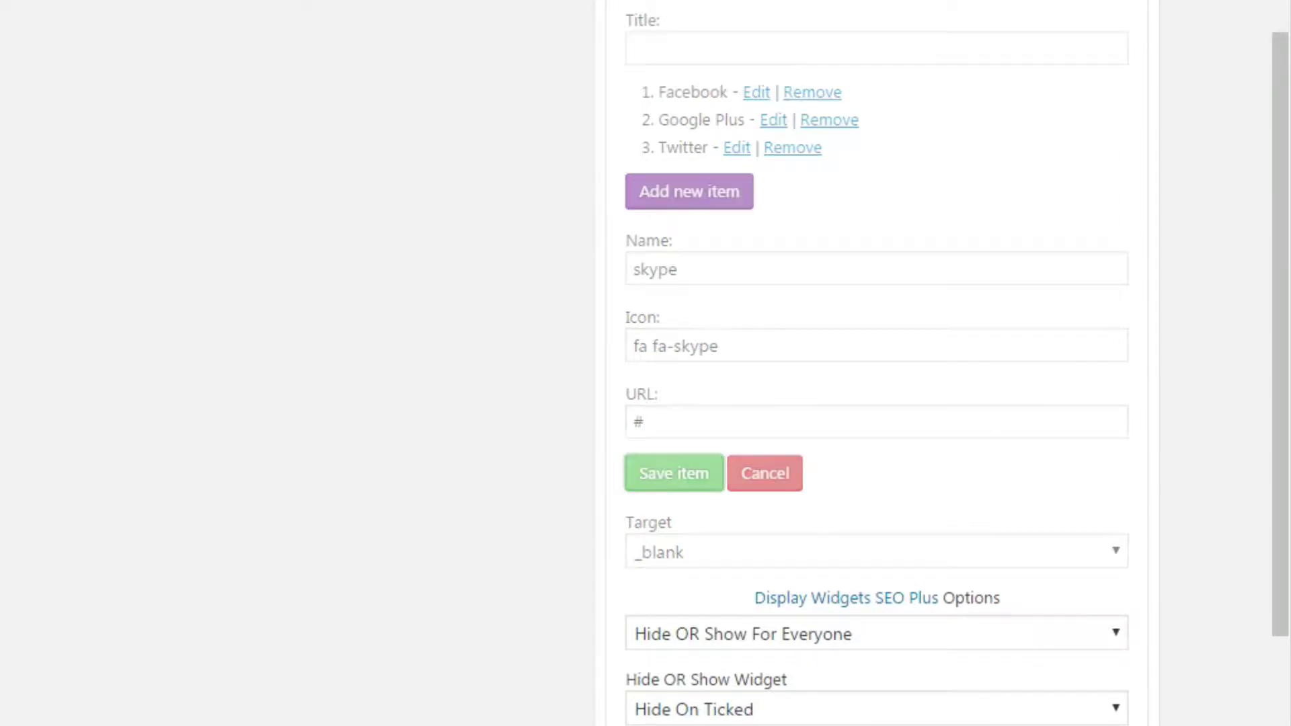
- Save the PE Social widget and return to the live PE Business site
scroll(504, 269, "down", 3)
scroll(431, 165, "down", 3)
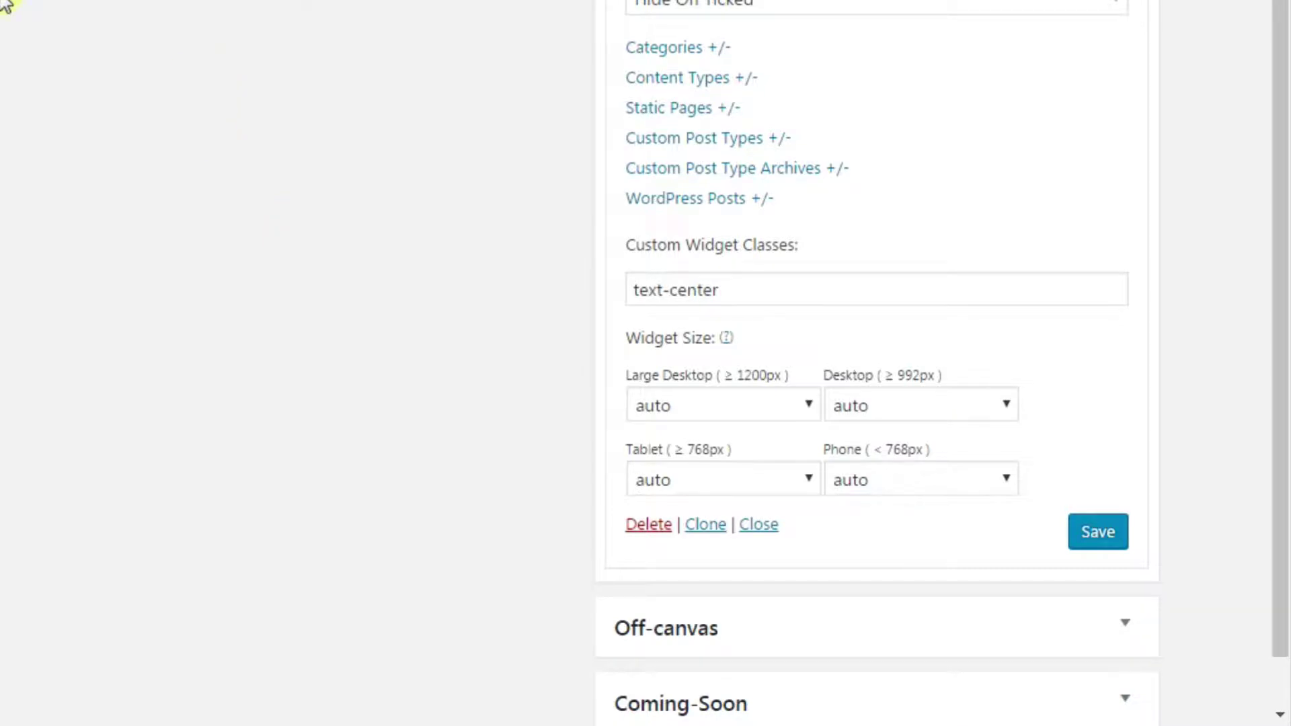
left_click(1106, 541)
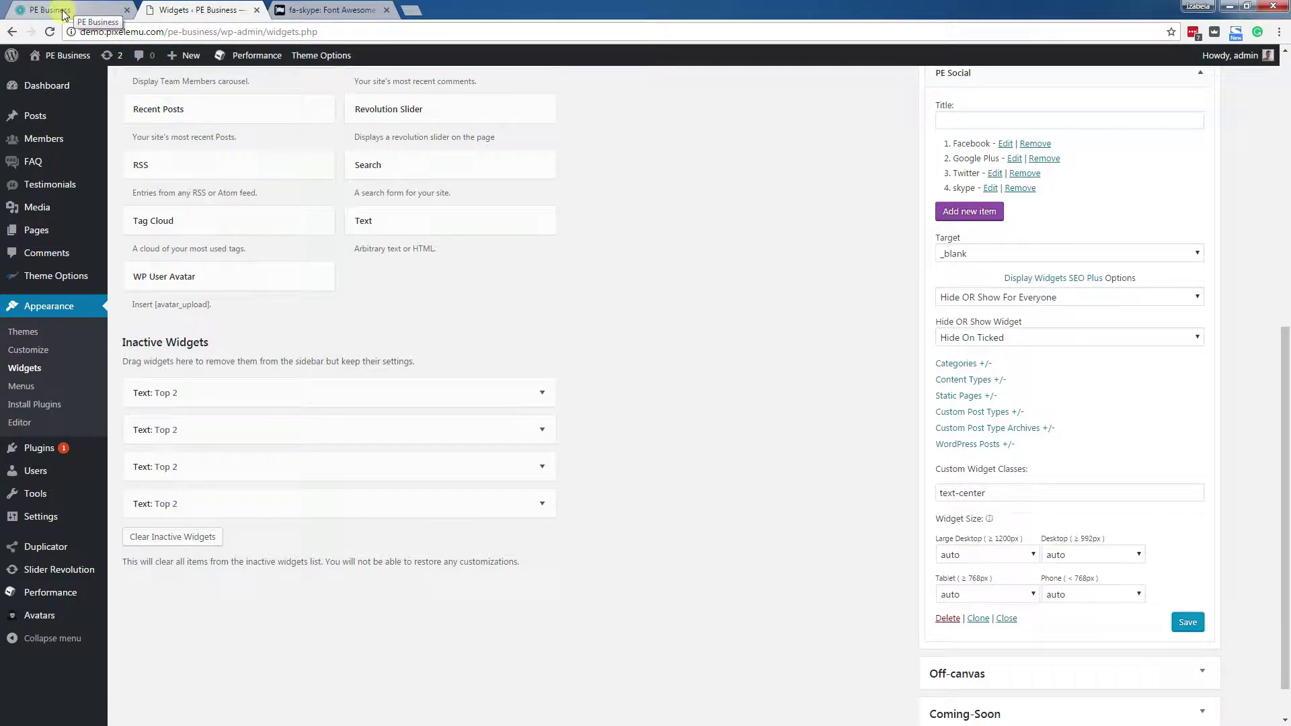
left_click(63, 13)
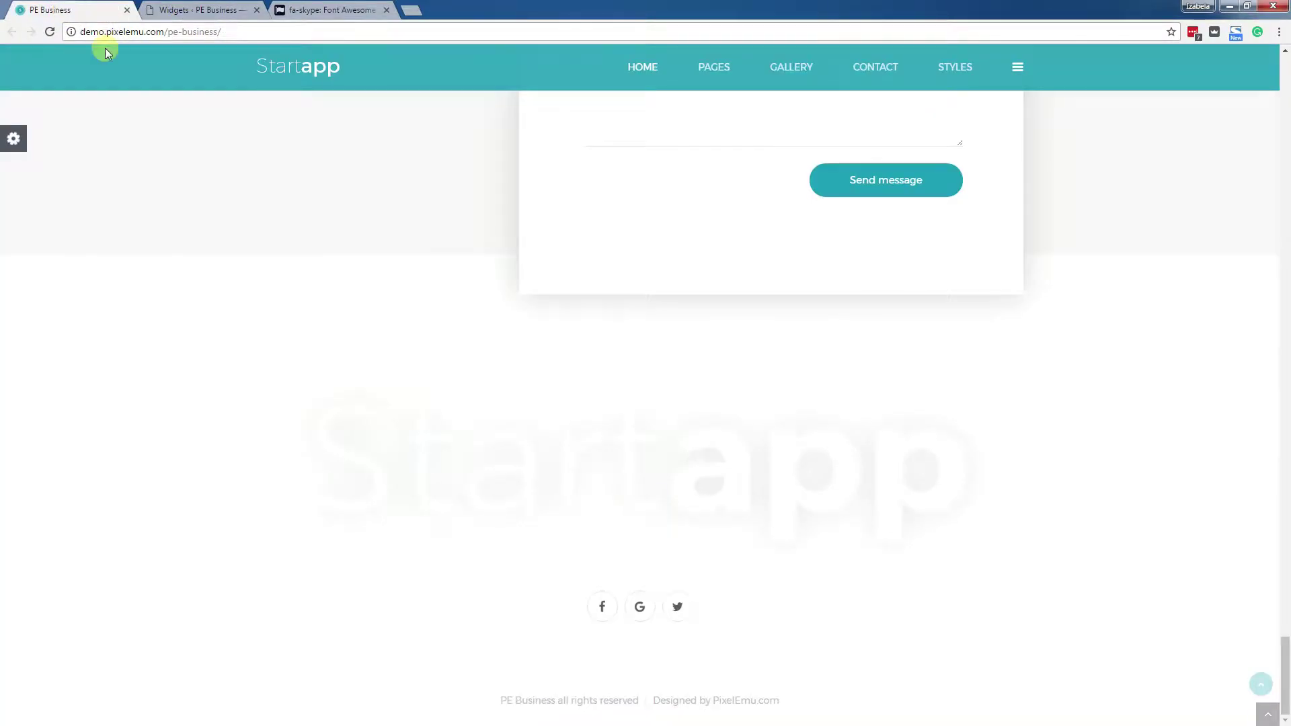
- Reload the site and check the footer shows Skype after Facebook, Google and Twitter
key("F5")
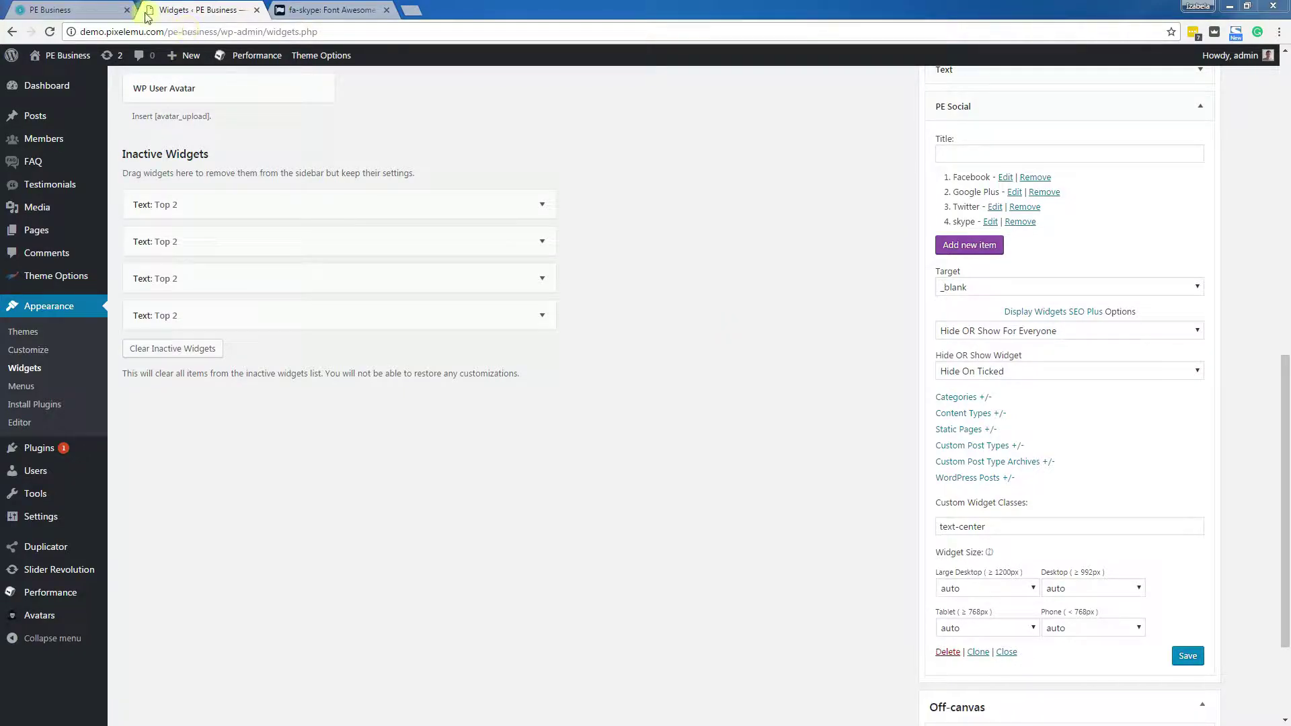
left_click(86, 10)
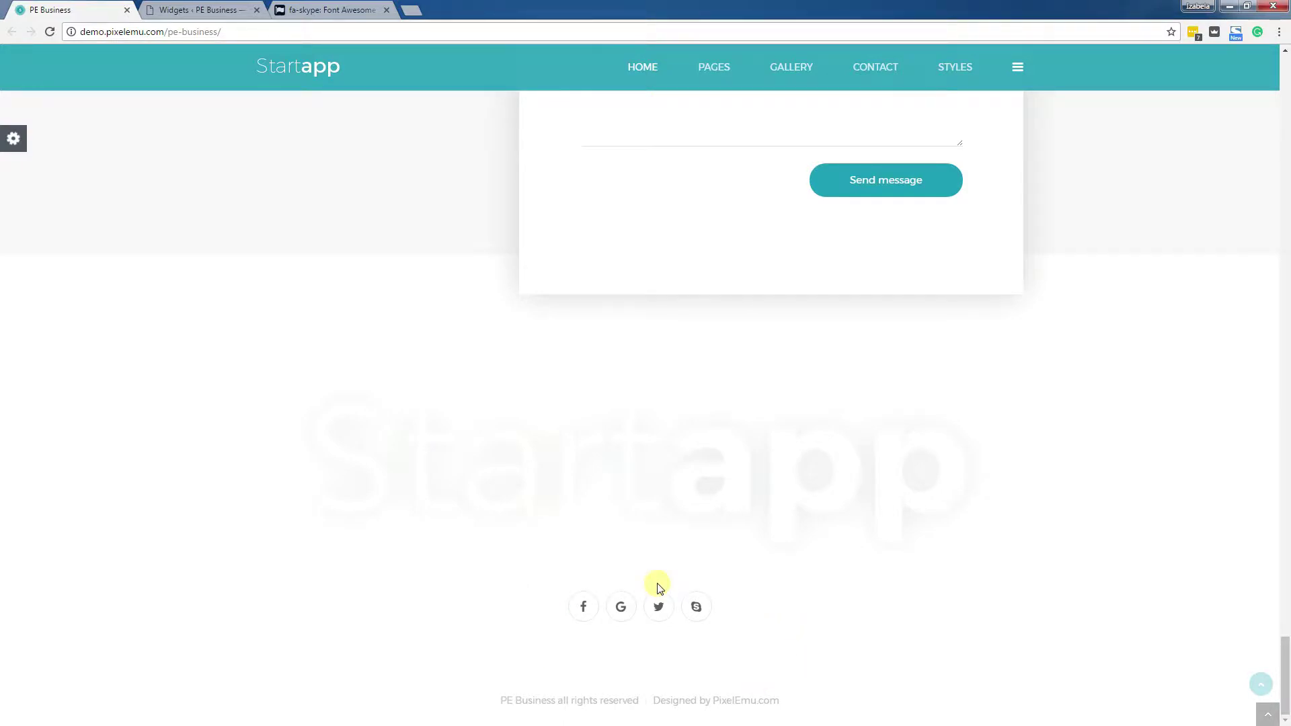
- Review the site's Contact section, then go back to the Widgets page's Bottom 5 area
left_click_drag(1285, 672, 1278, 630)
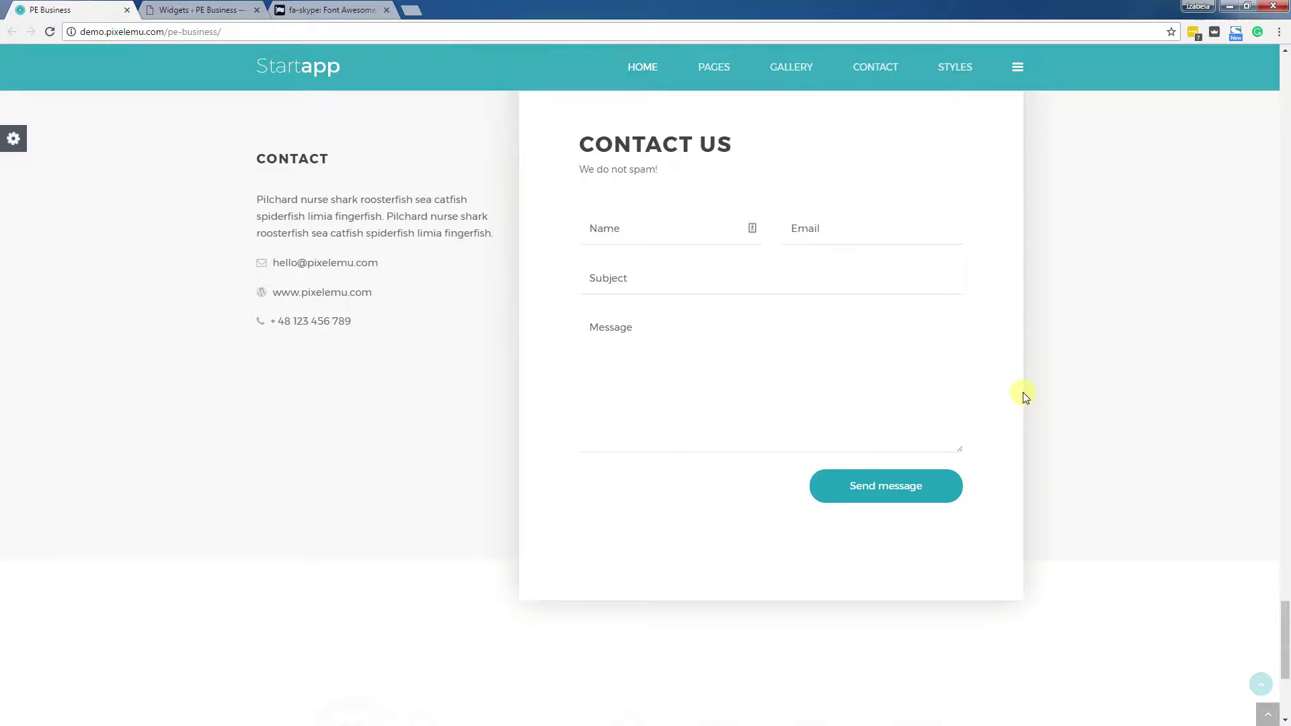
scroll(926, 385, "up", 1)
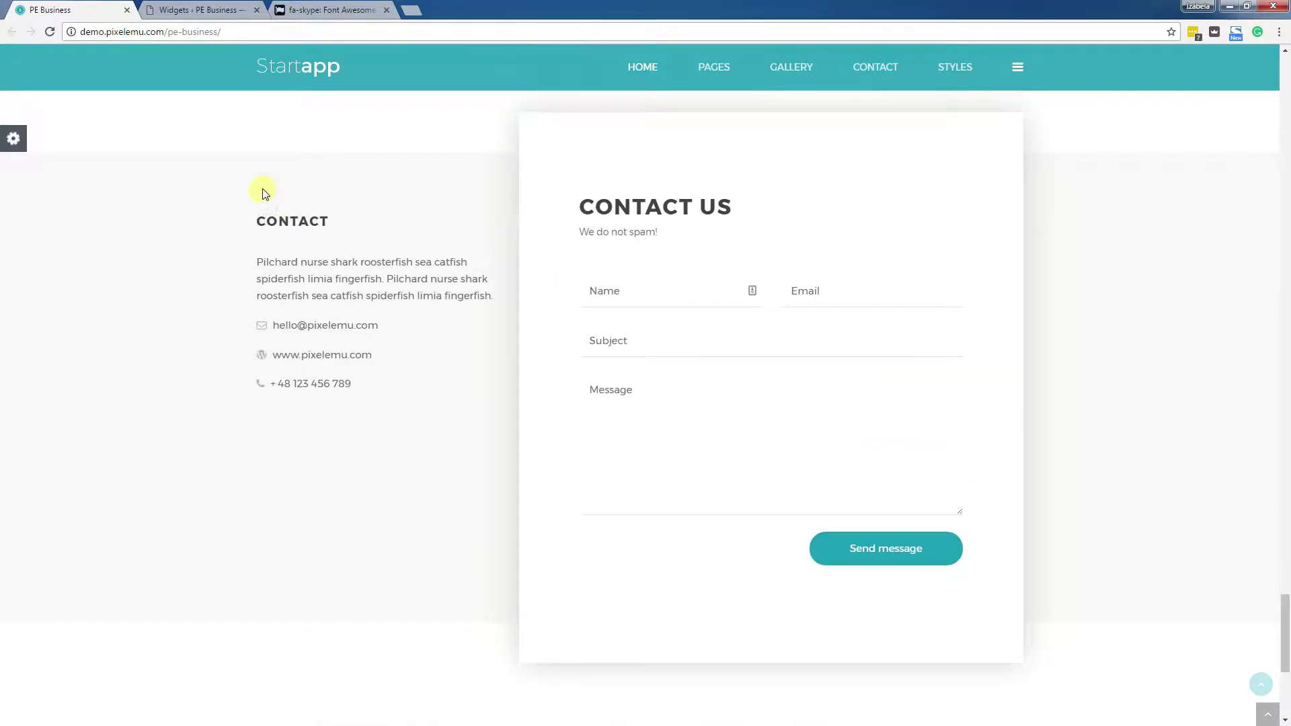
left_click(200, 8)
scroll(951, 274, "up", 5)
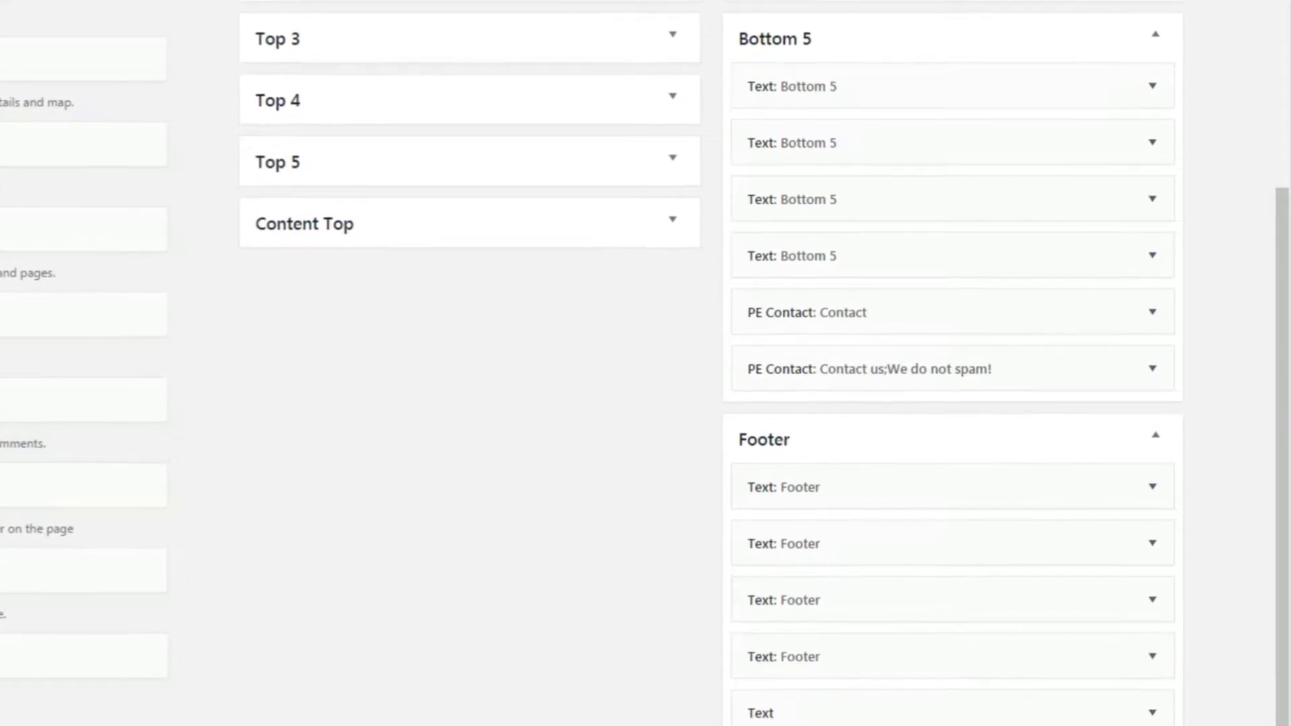
- Drag PE Social from Footer into Bottom 5 above PE Contact and check it on the site
left_click_drag(0, 525, 797, 325)
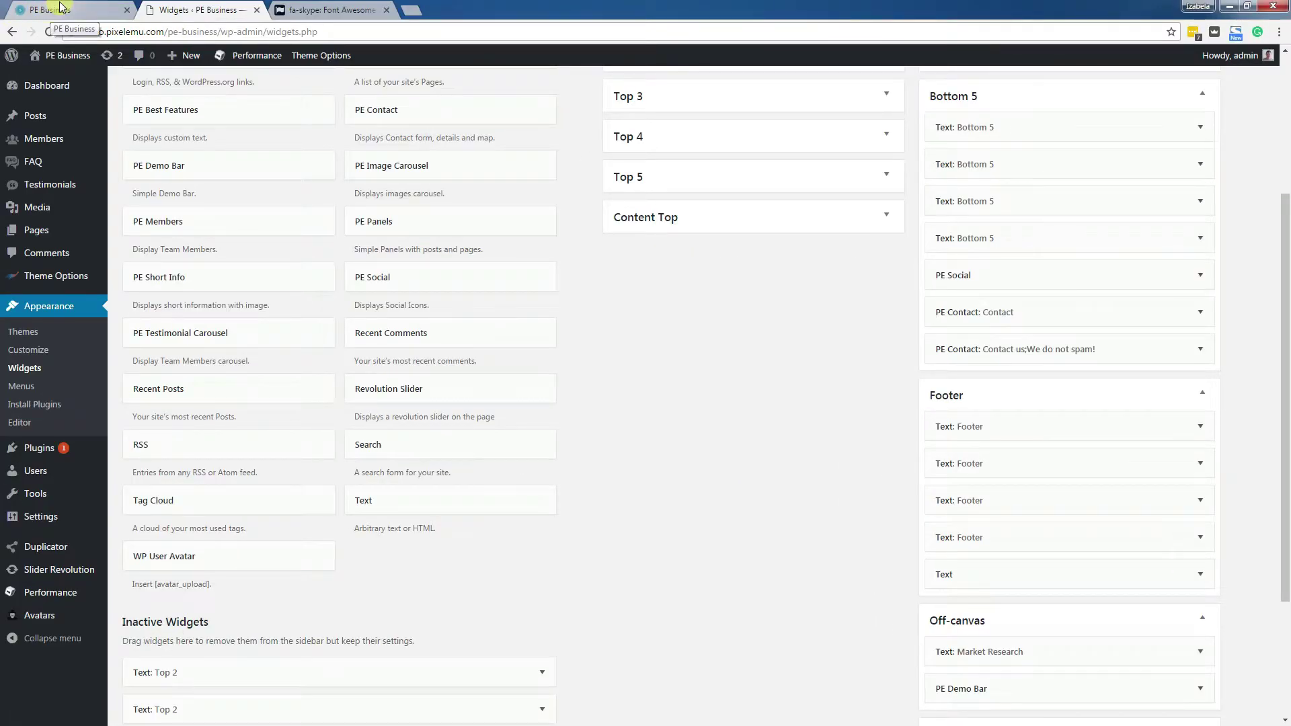
left_click(62, 8)
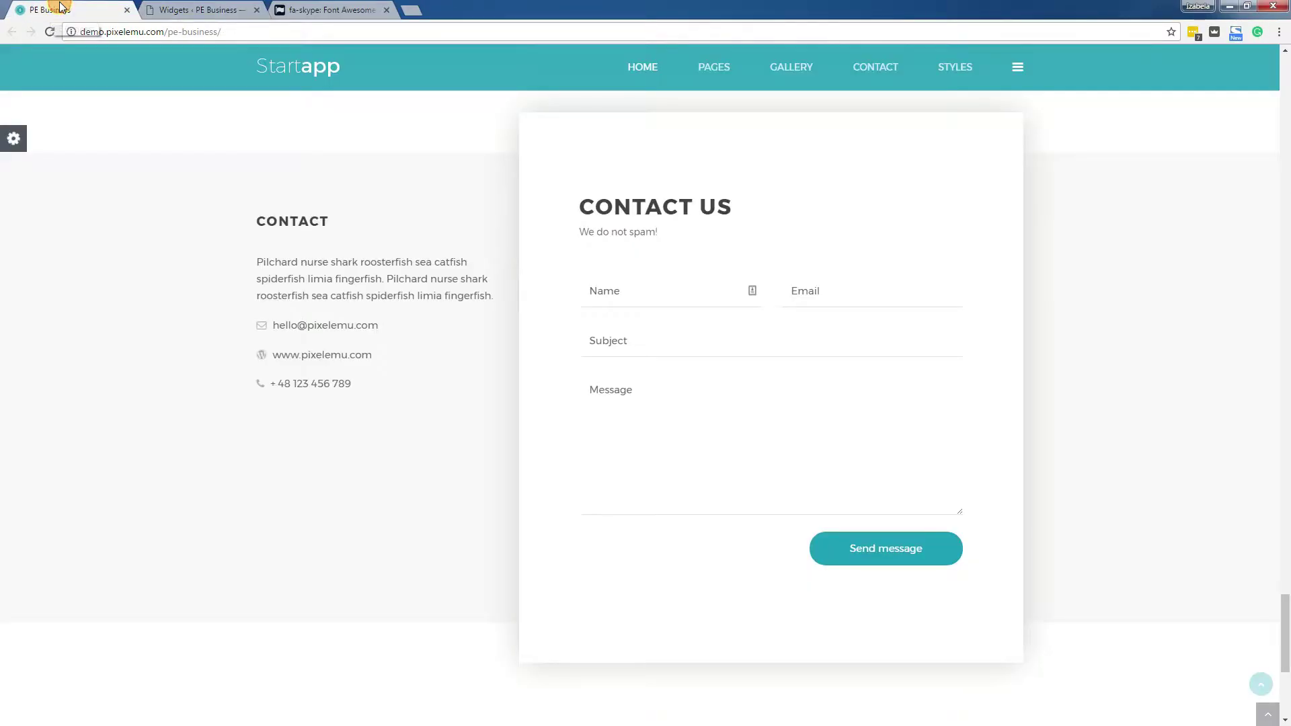
left_click(48, 31)
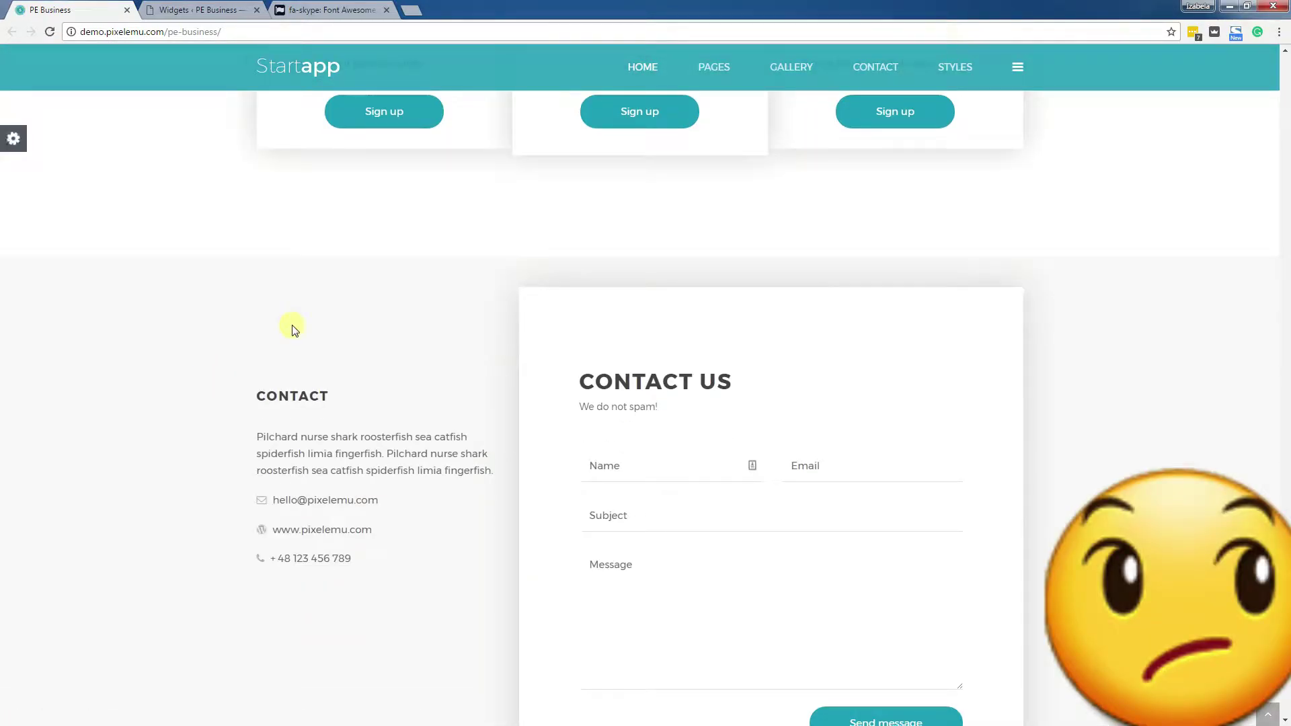
left_click(201, 10)
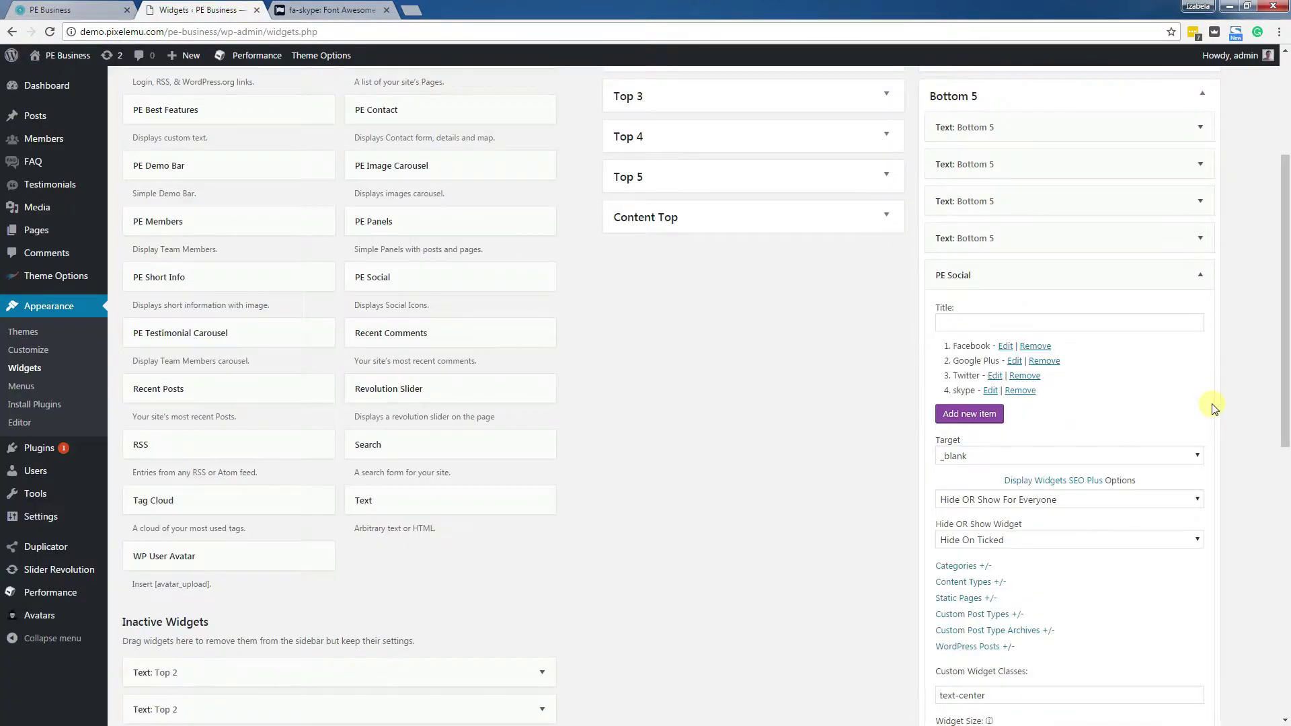
- Remove PE Social's 'text-center' class, title it 'Social Icons', and save the widget
scroll(1089, 484, "down", 3)
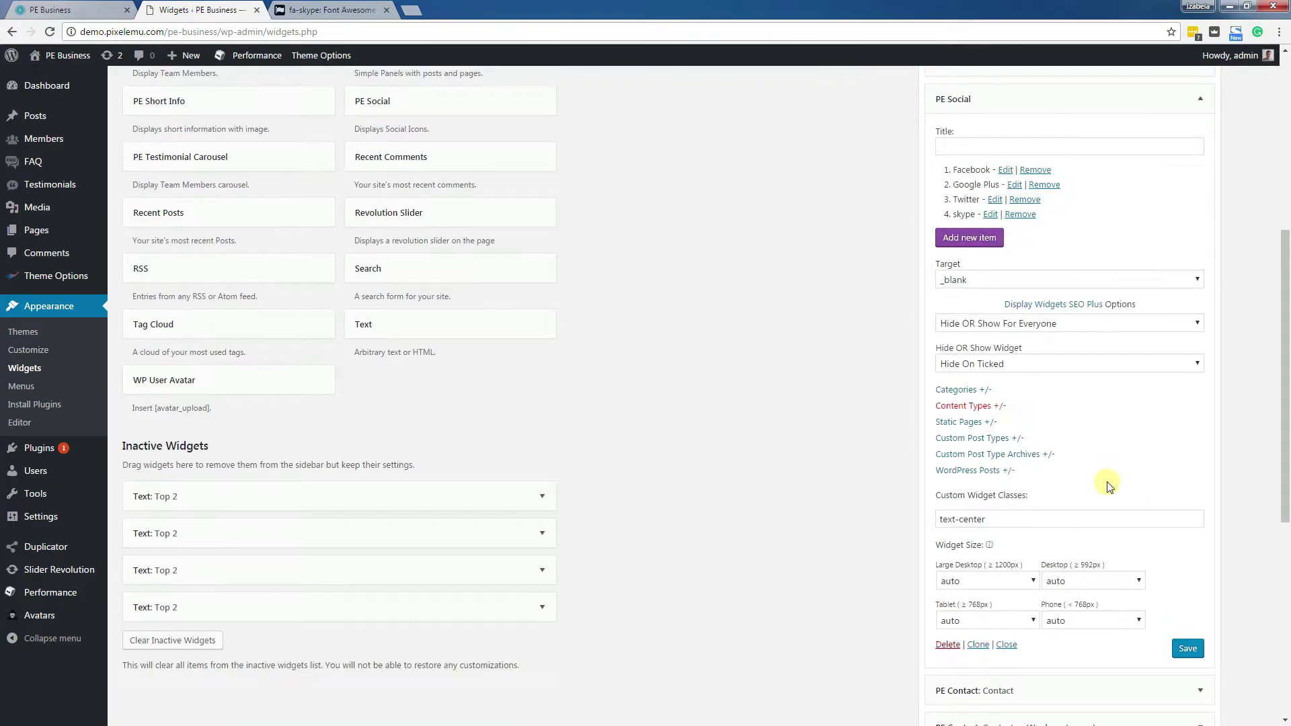
left_click_drag(1002, 441, 932, 442)
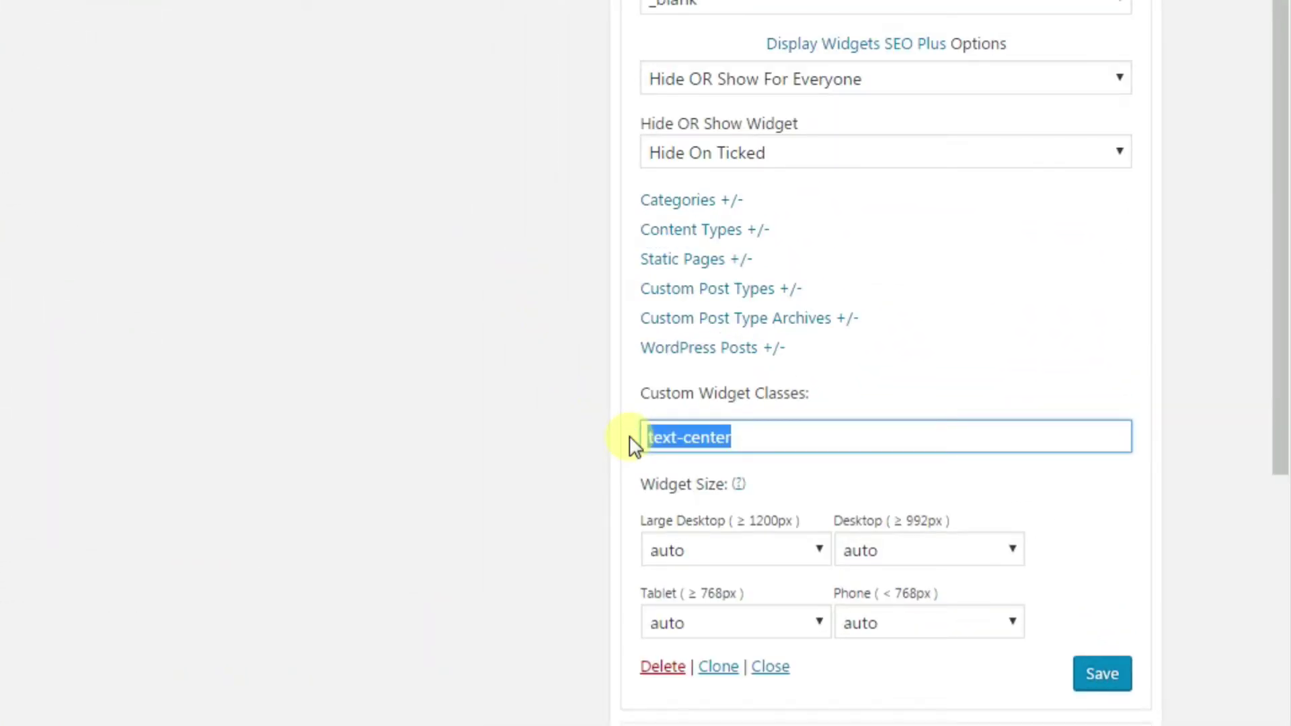
key("BackSpace")
scroll(634, 585, "up", 5)
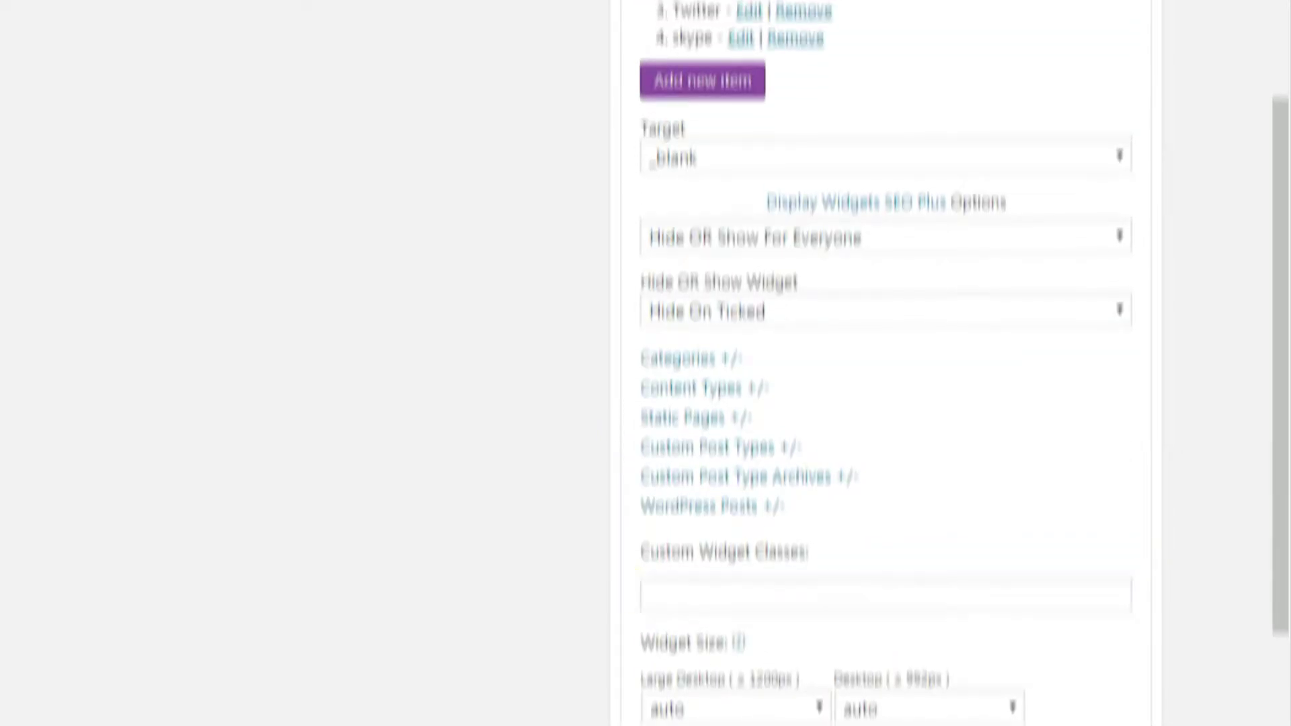
left_click(654, 86)
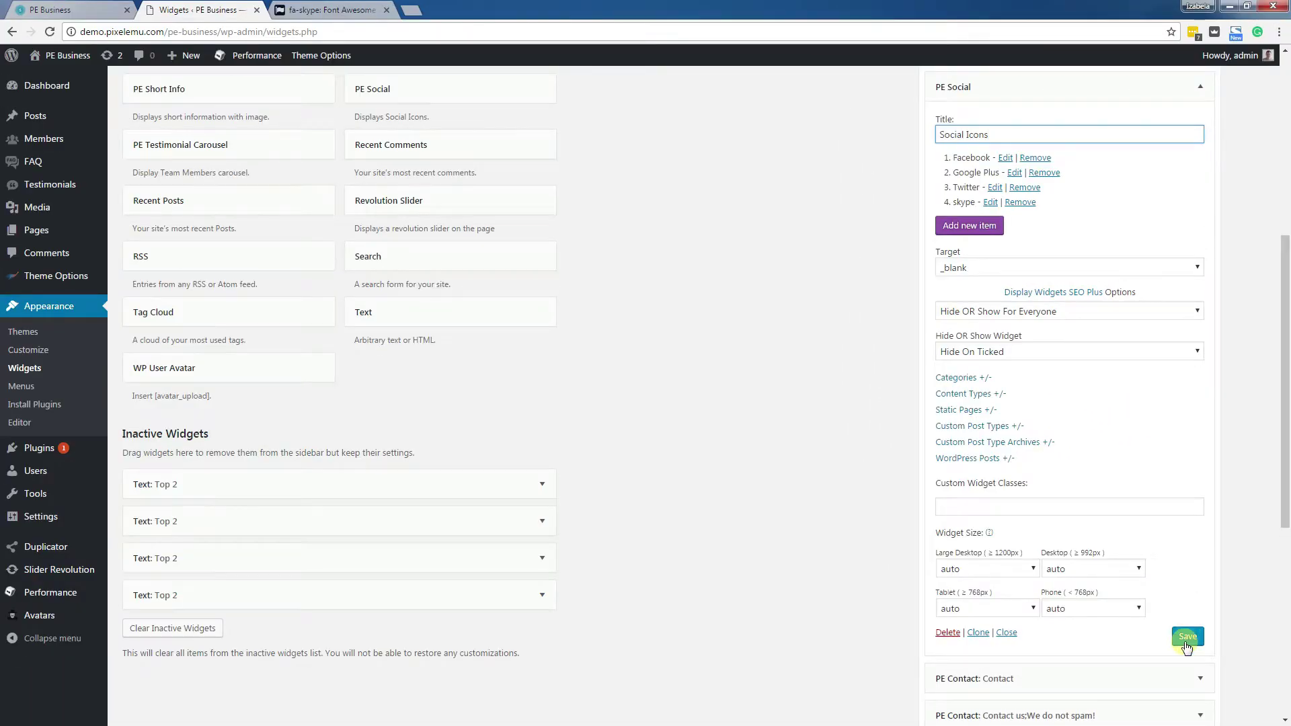
left_click(1186, 636)
- Reload the site to compare the Social Icons heading with the smaller Contact heading
left_click(64, 10)
left_click(50, 31)
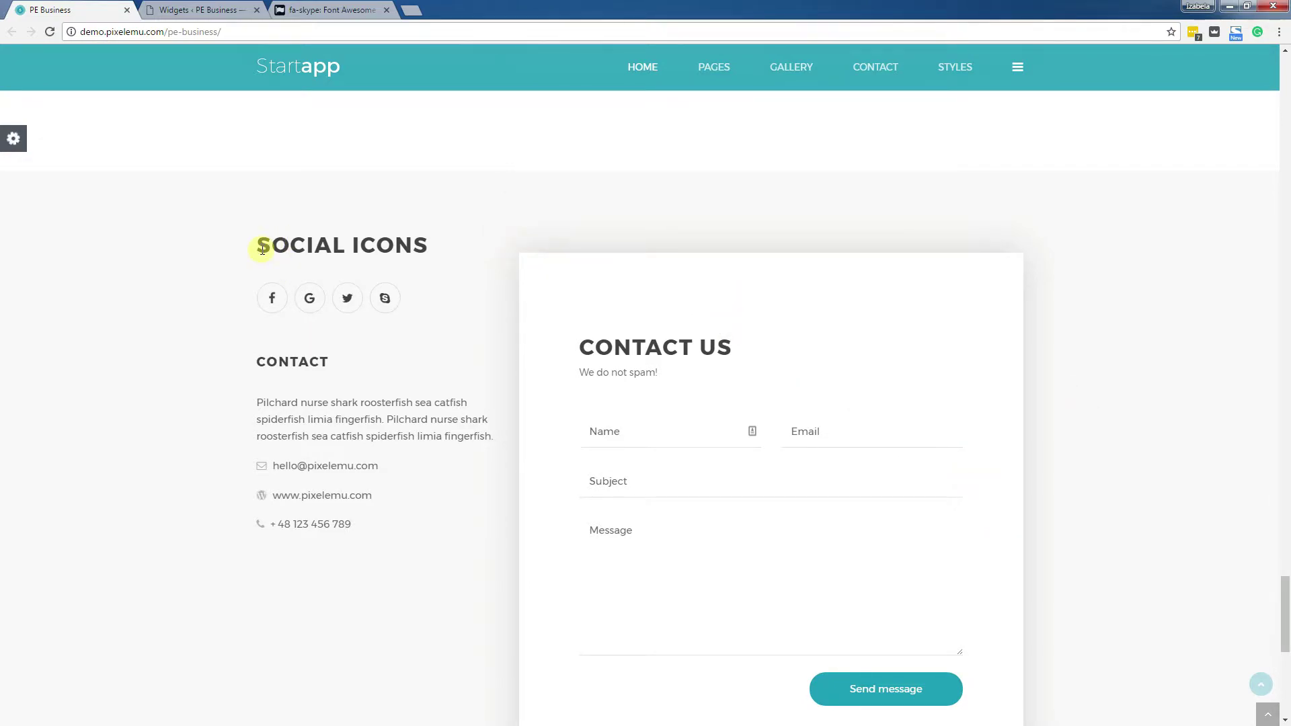
left_click_drag(255, 361, 297, 360)
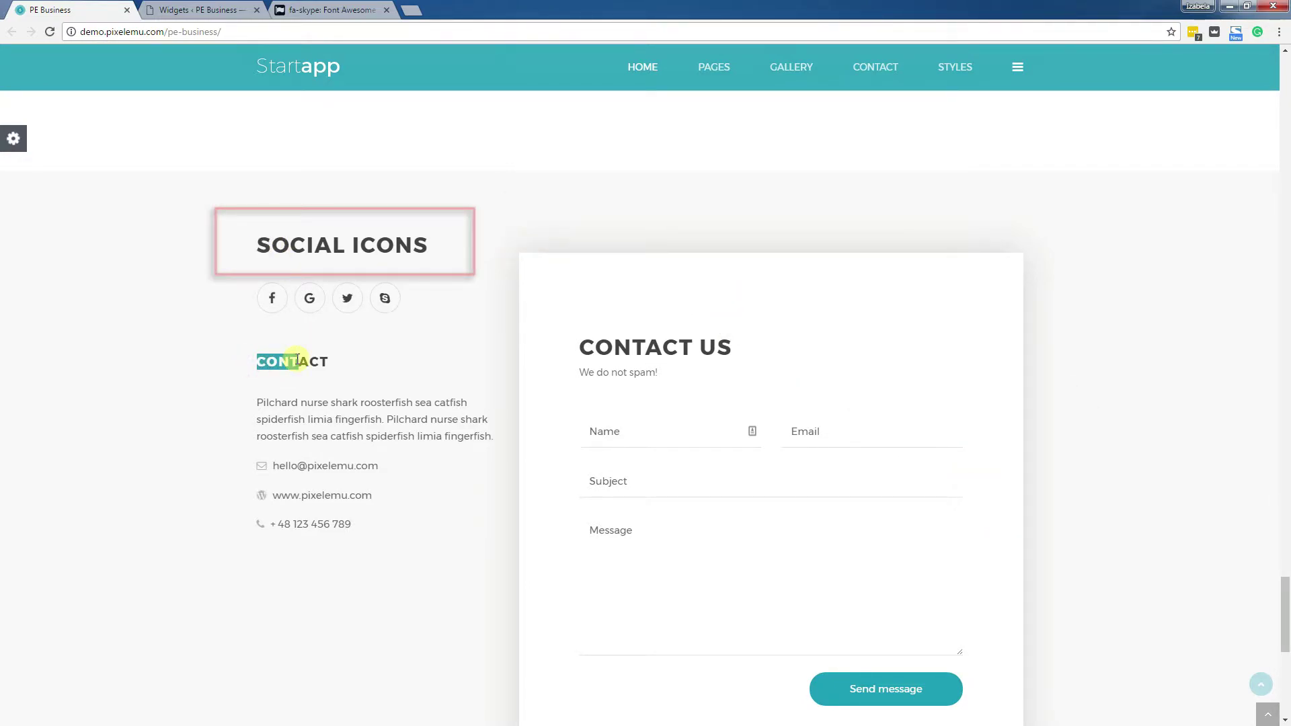
left_click(244, 5)
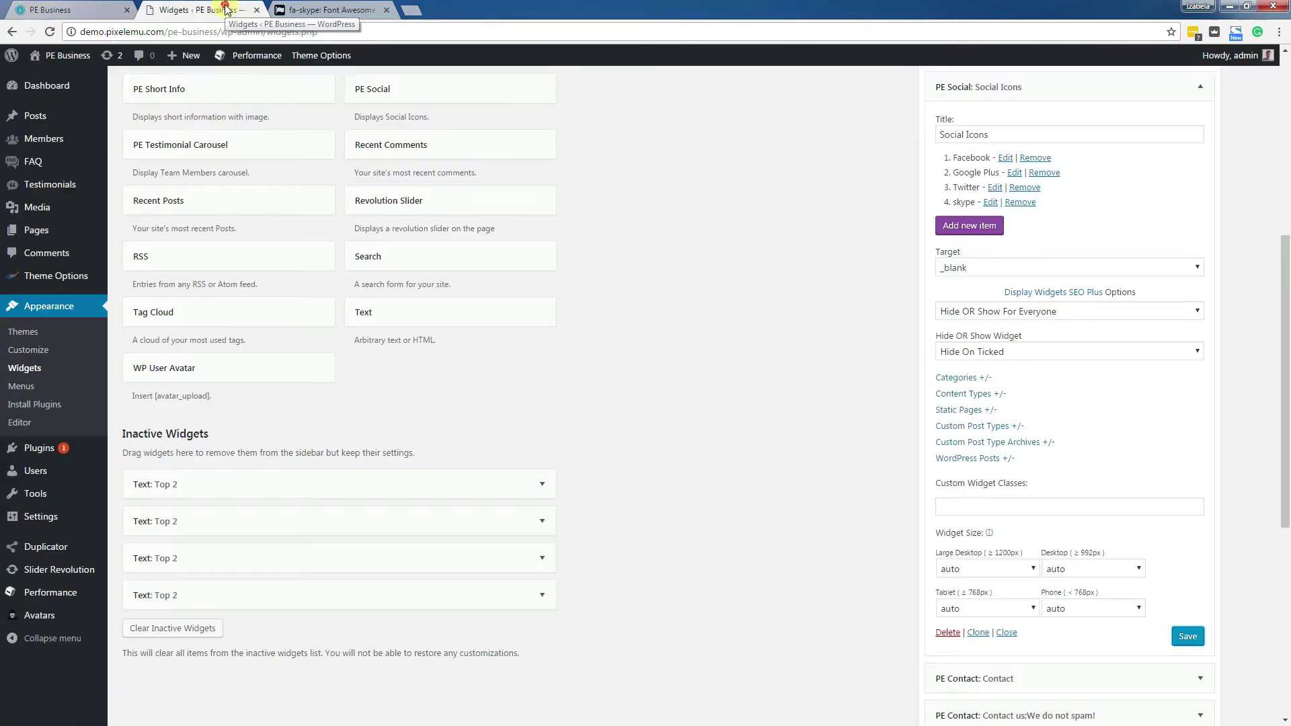
left_click(1026, 187)
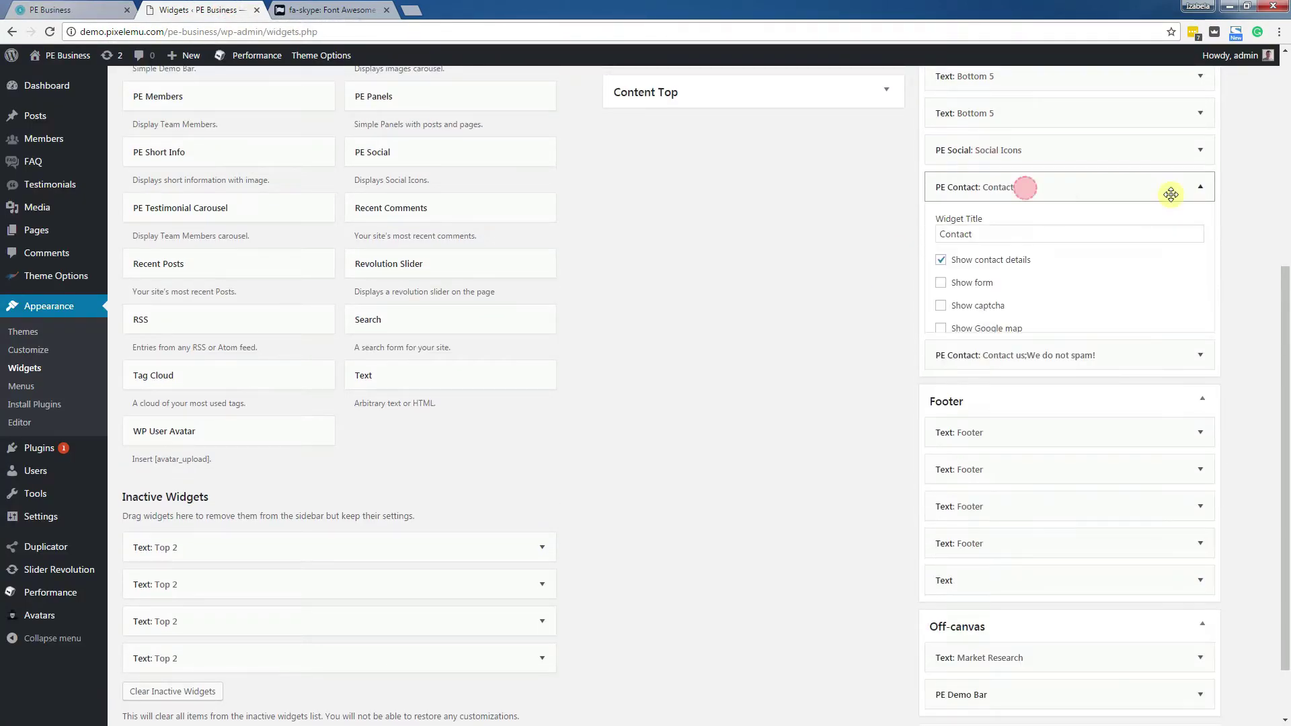
- Copy 'pe-small-title' from PE Contact into PE Social's custom classes, save, and reload the site
scroll(1223, 282, "down", 2)
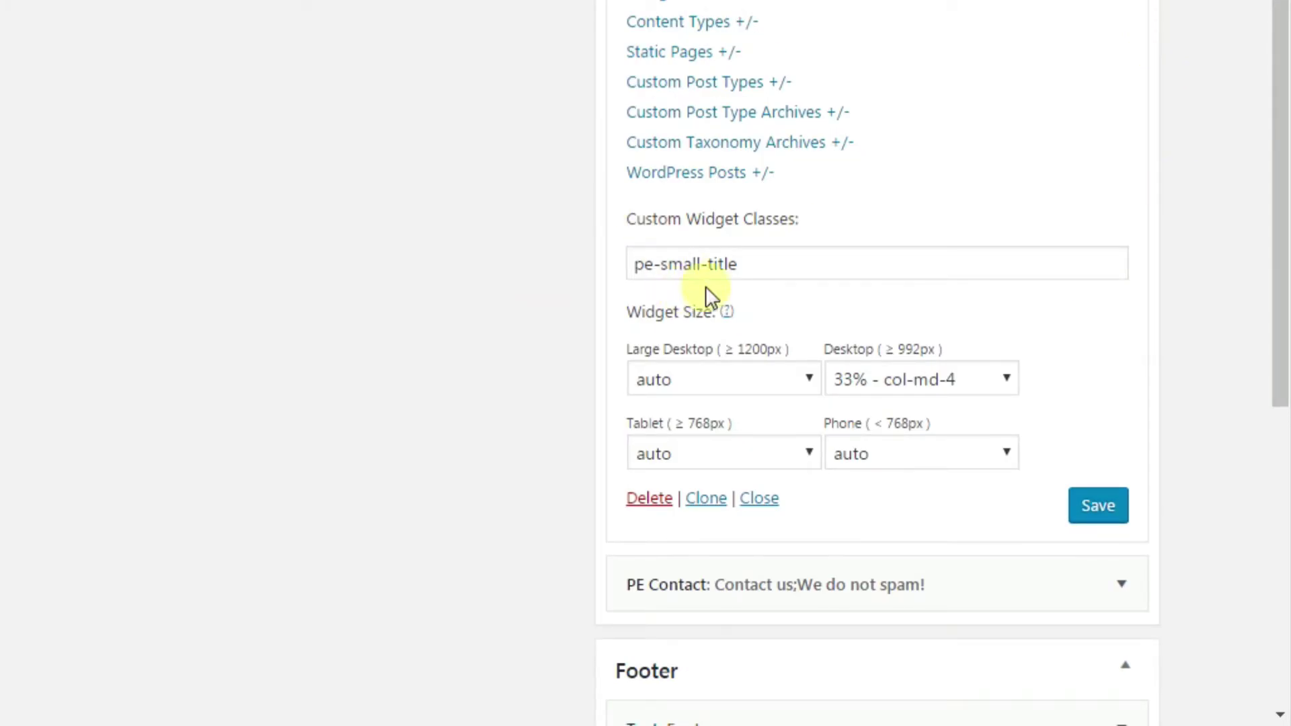
left_click_drag(769, 265, 608, 265)
key("ctrl+c")
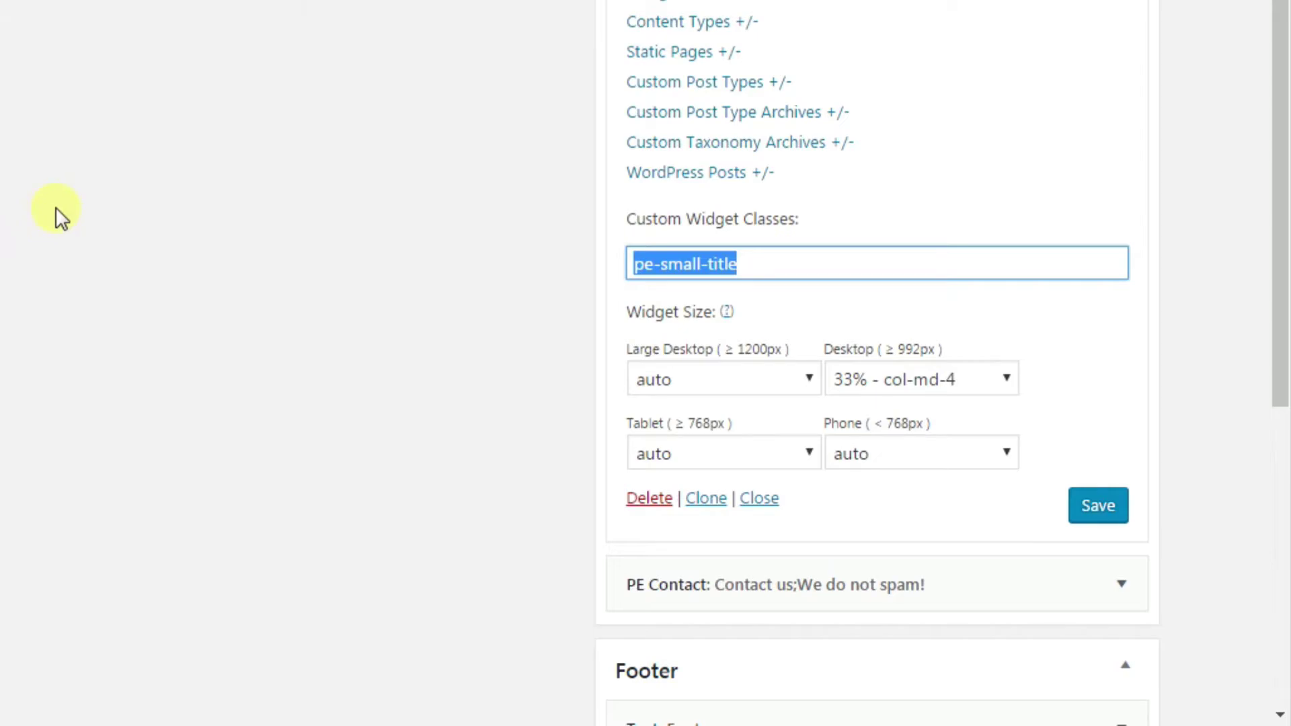
scroll(1049, 135, "up", 4)
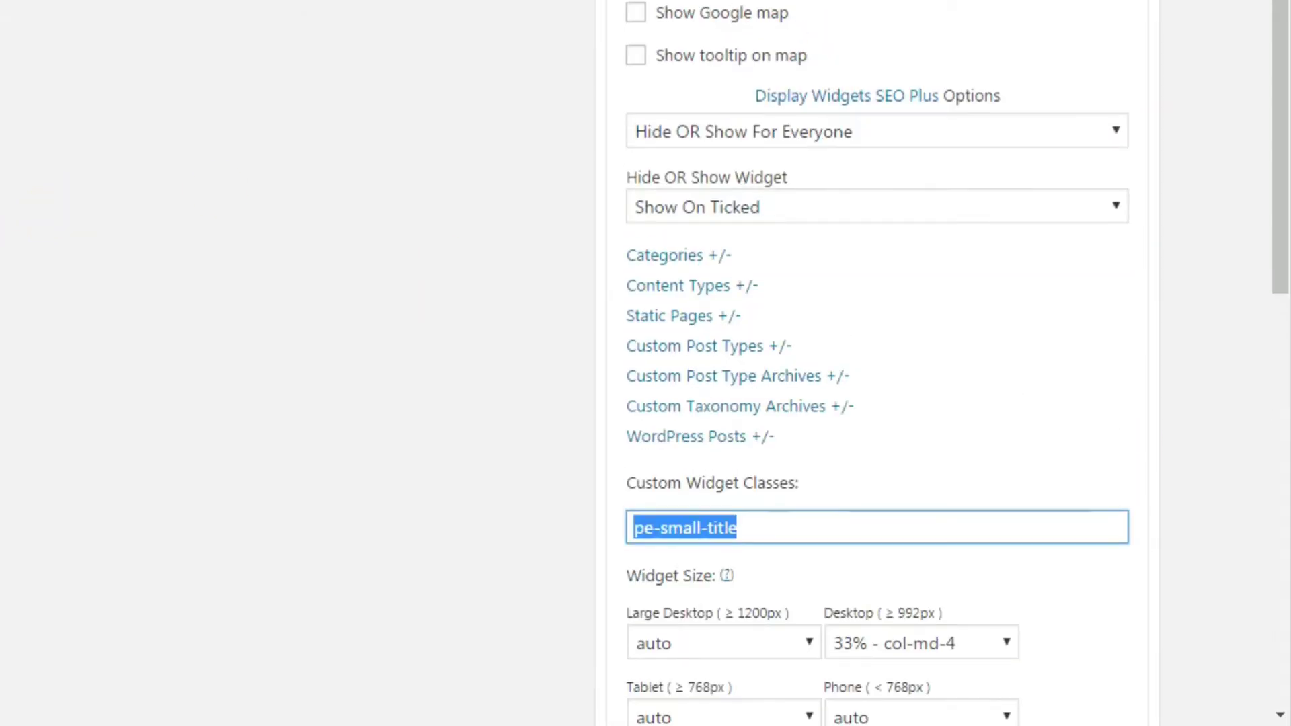
left_click(927, 181)
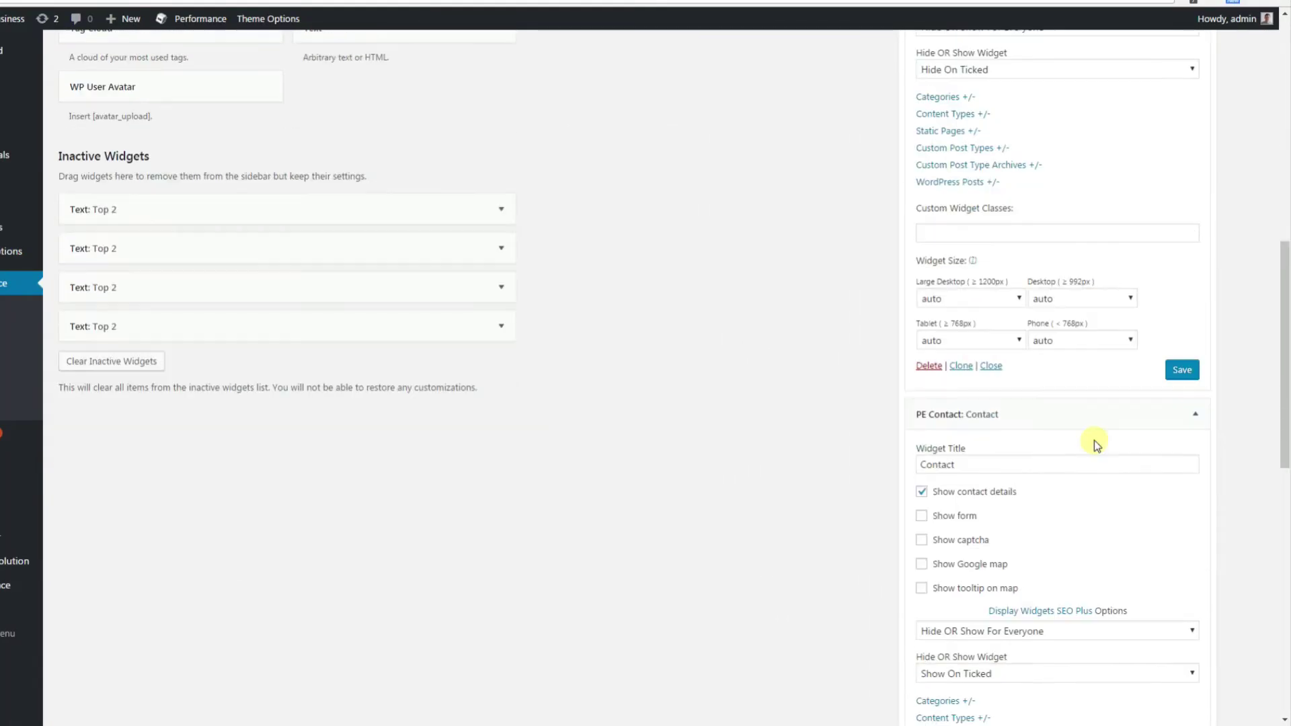
left_click(948, 232)
mouse_move(14, 251)
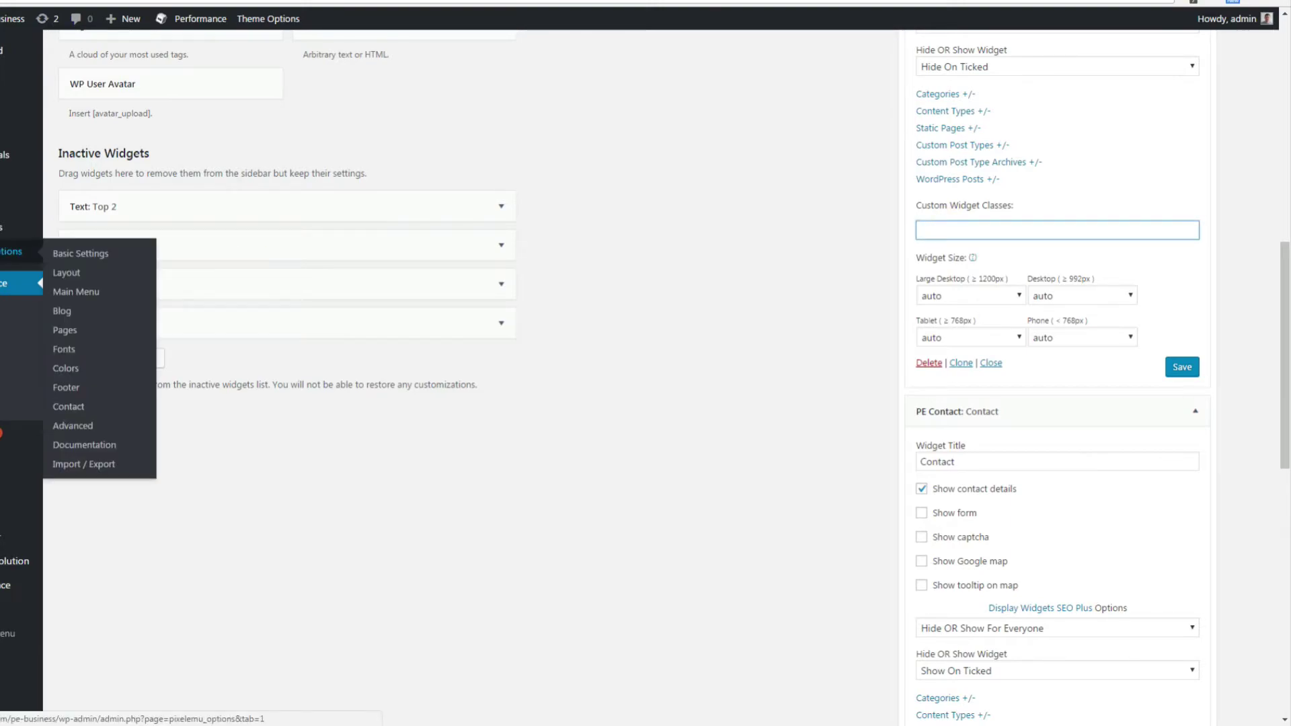
key("ctrl+v")
left_click(1182, 366)
left_click(72, 10)
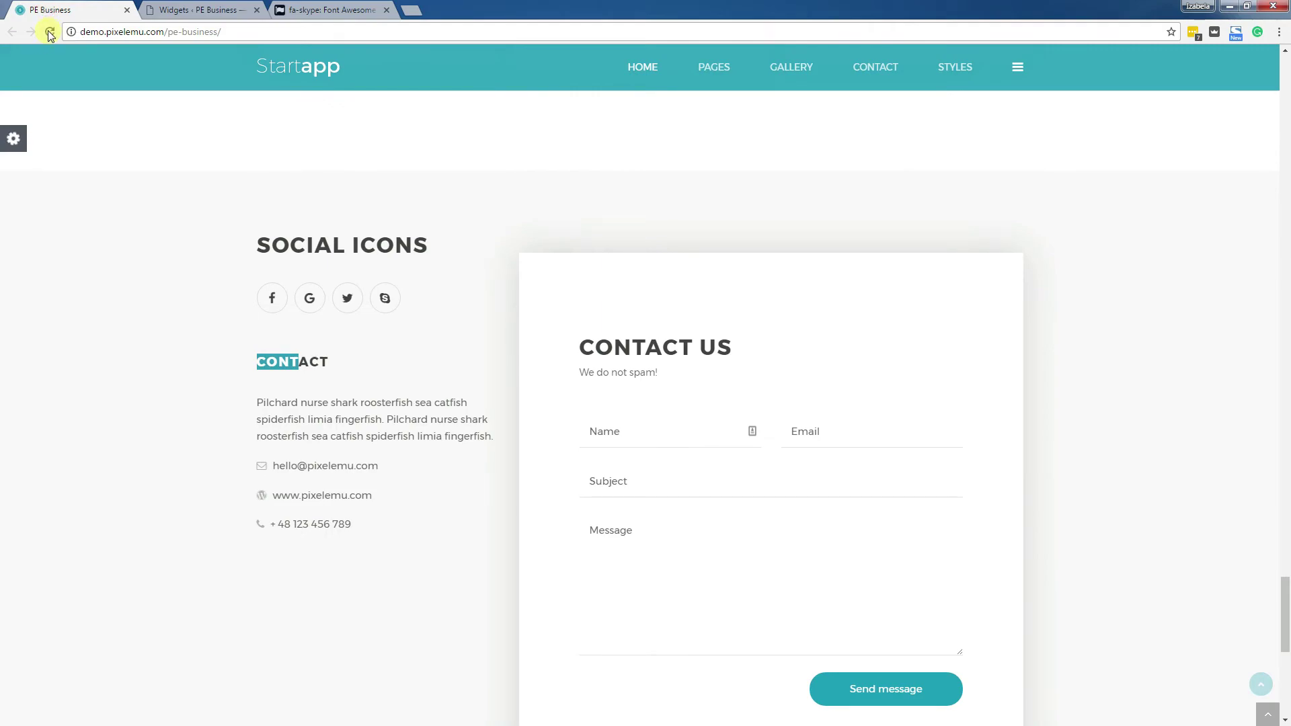